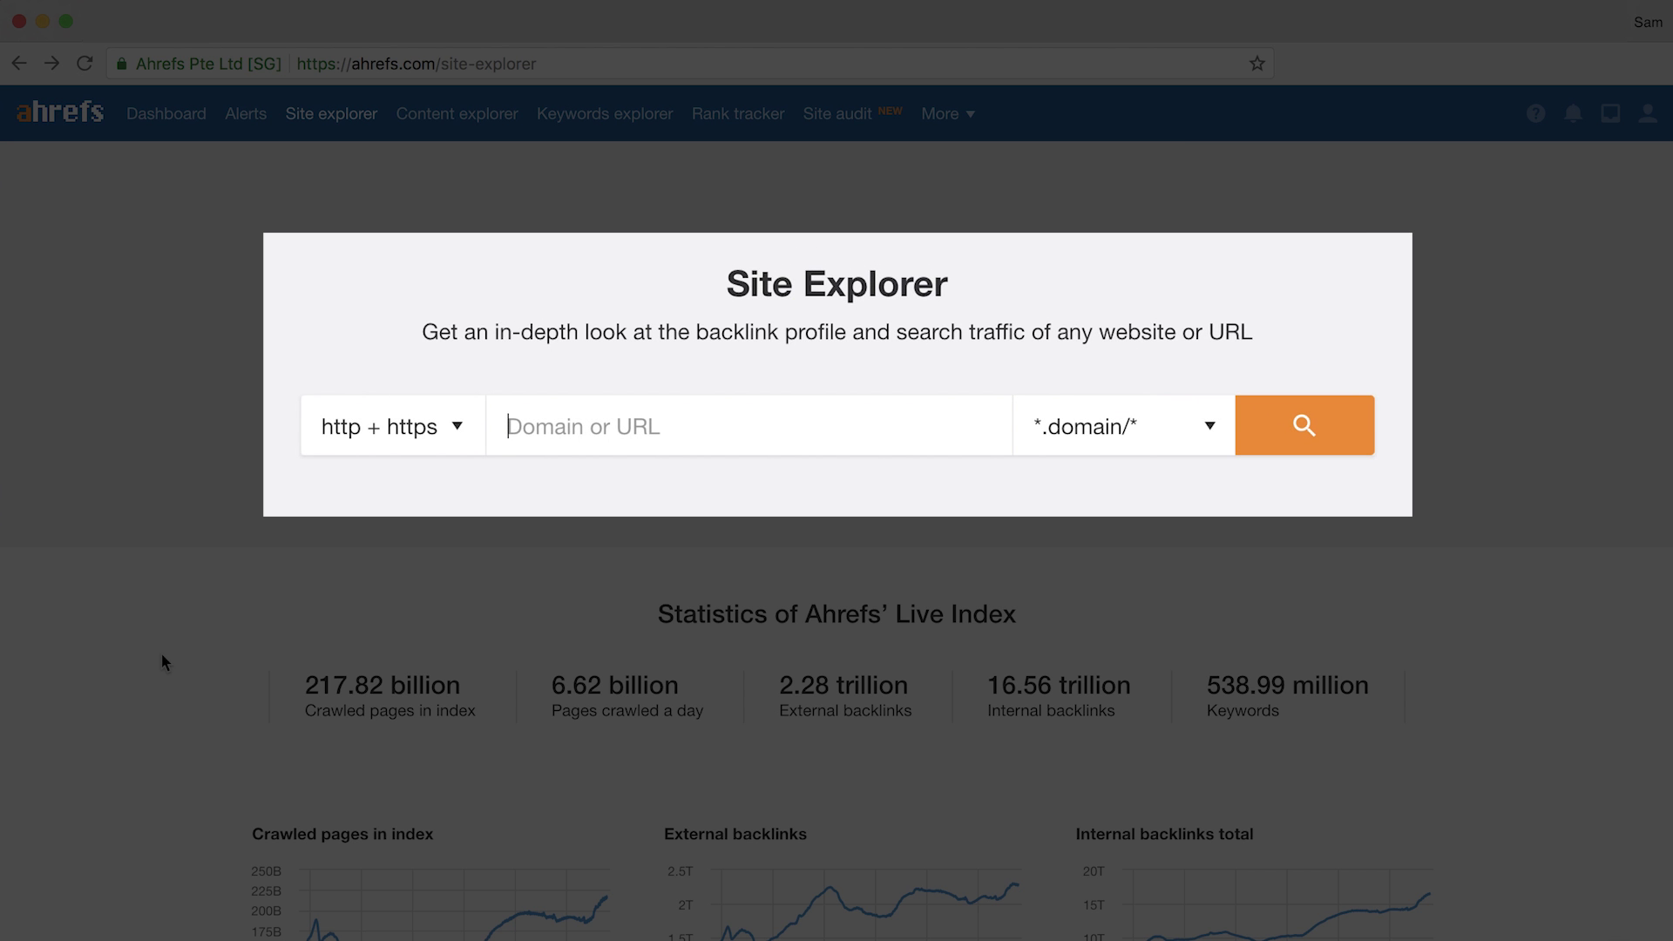
- Look up ahrefs.com/blog/ in Site Explorer and open its Content Gap report
type("ahref")
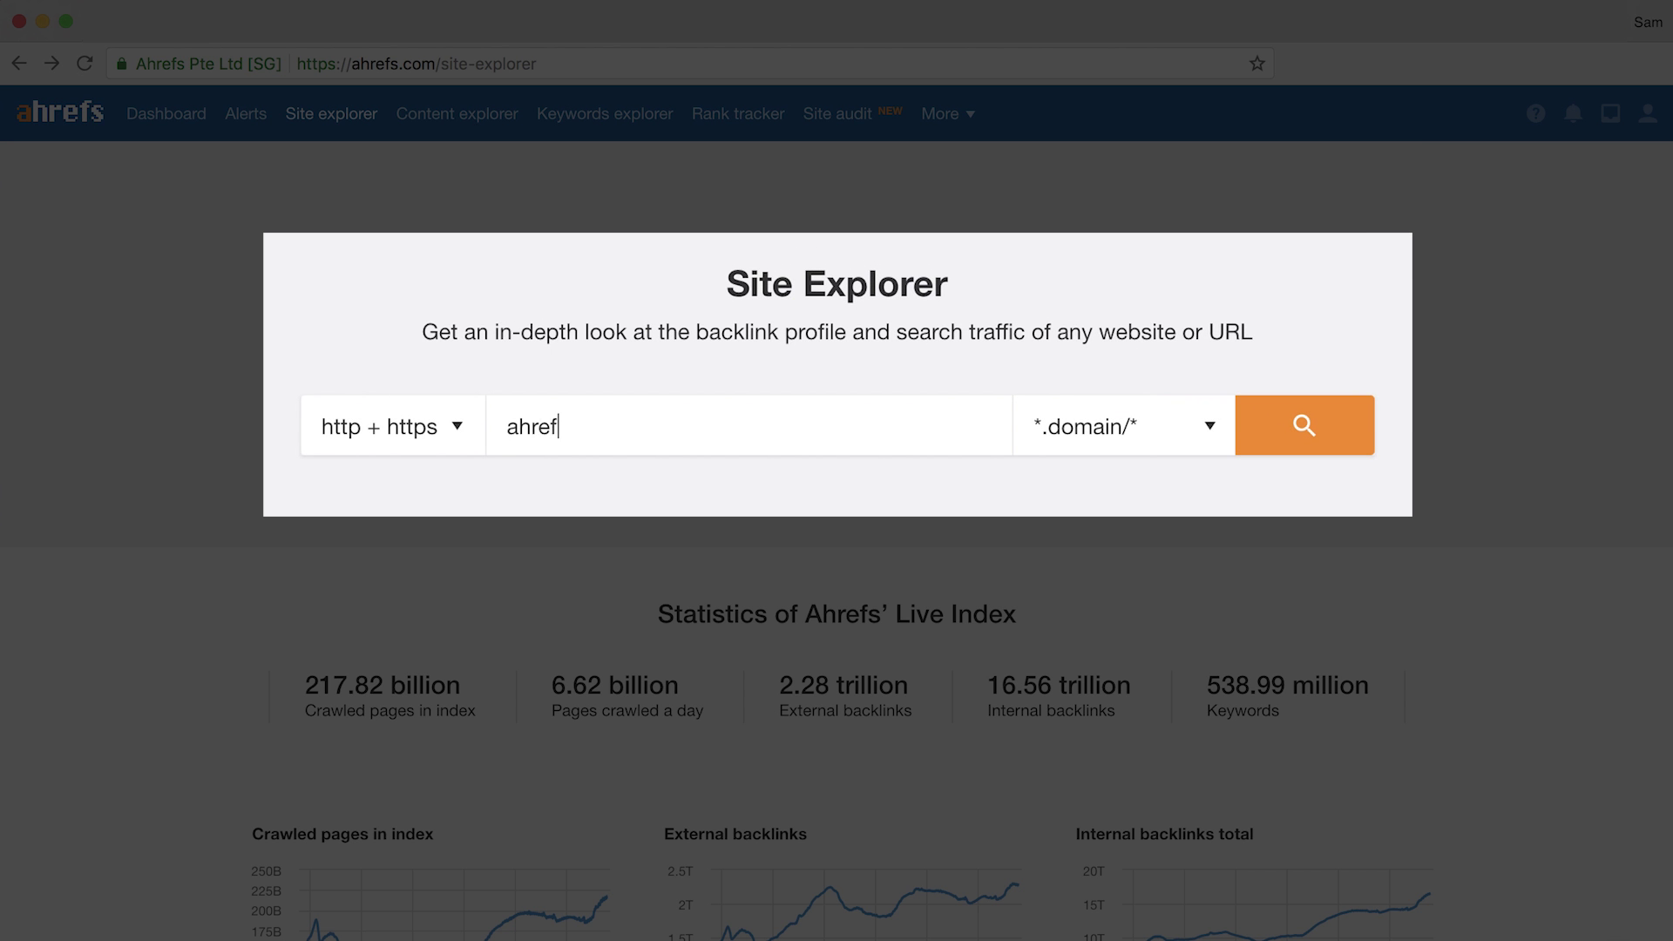
type("s.com/blog/")
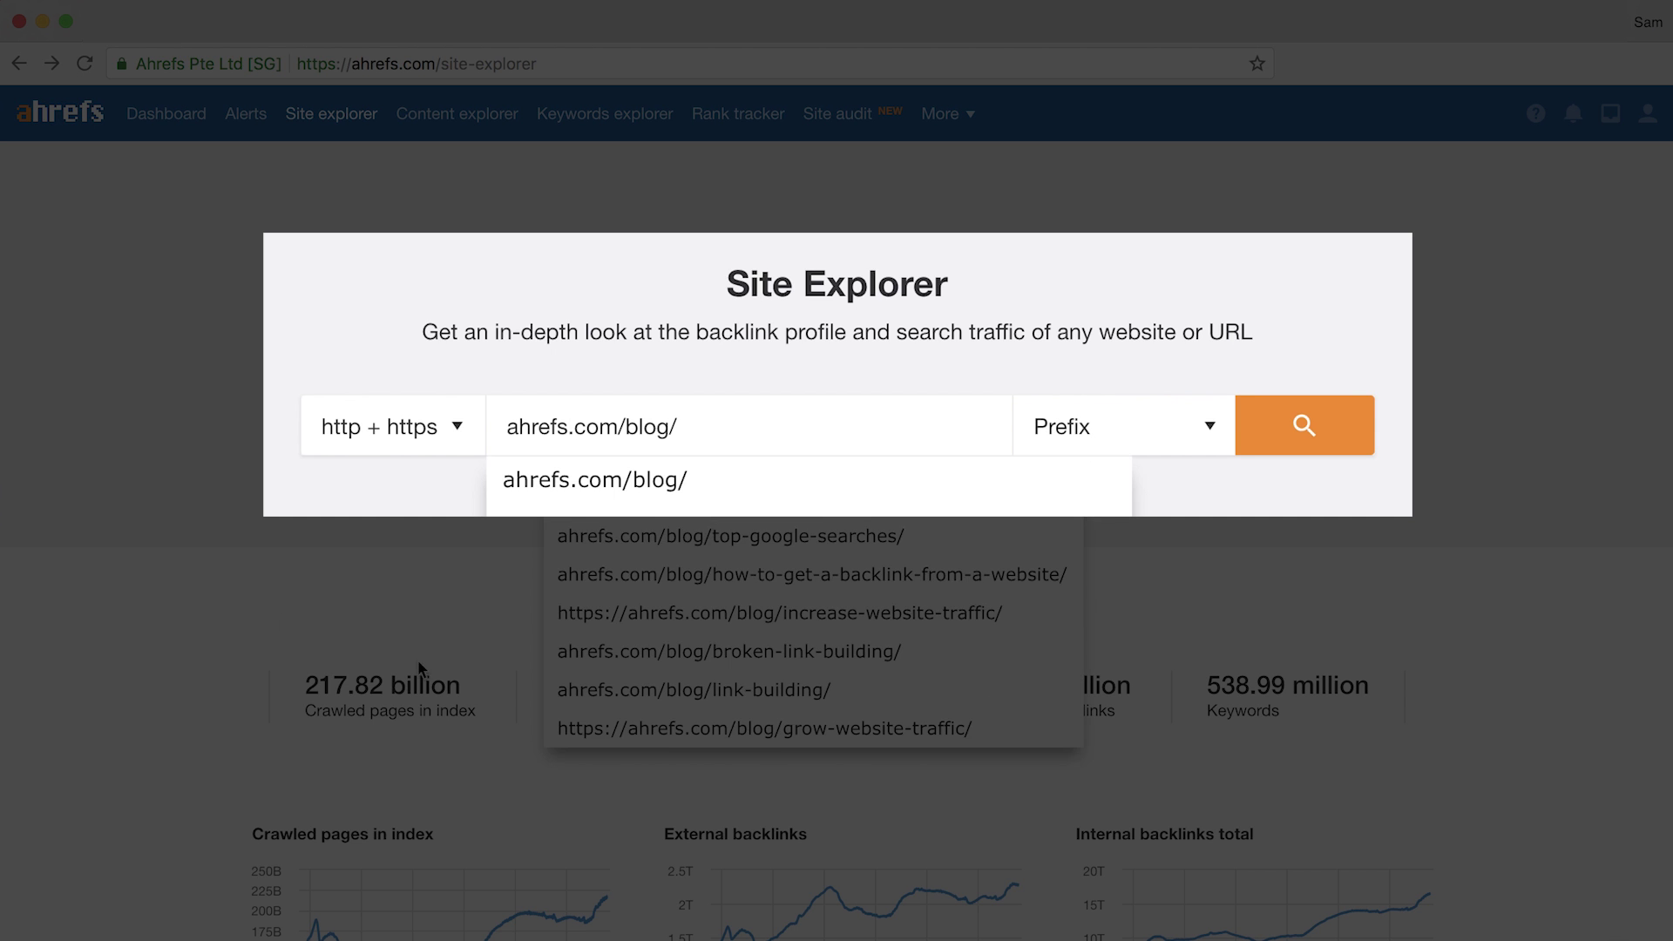
left_click(1295, 432)
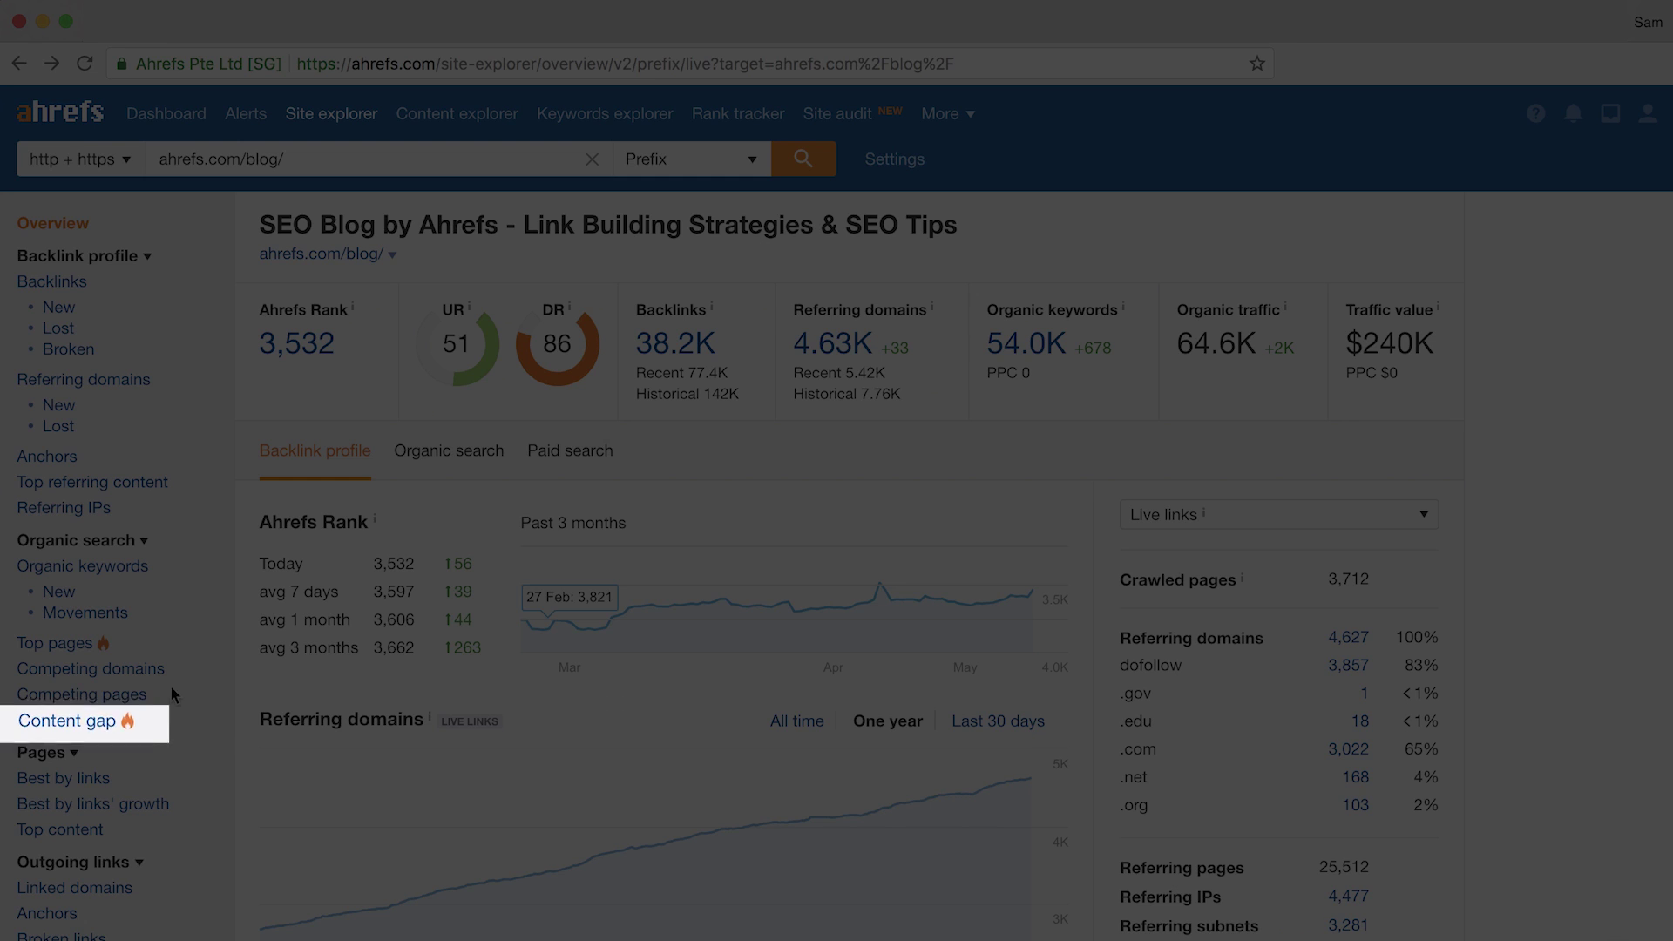
left_click(93, 728)
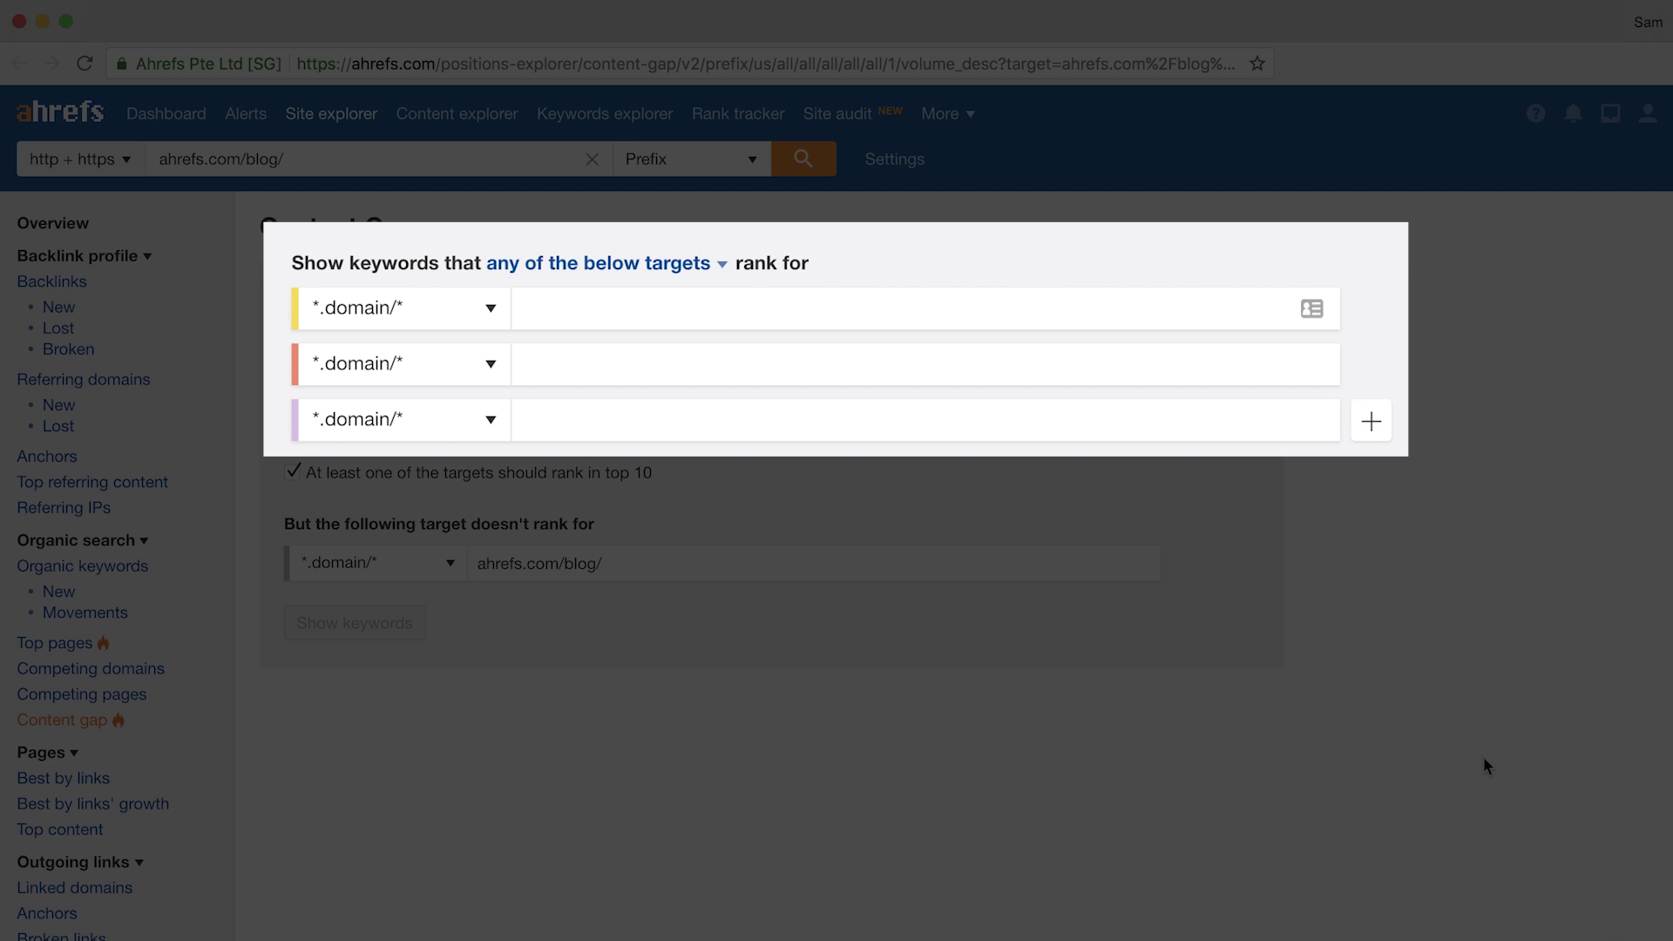
- Enter moz.com/blog/, yoast.com and backlinko.com as the three competitor targets
type("moz.com/blog")
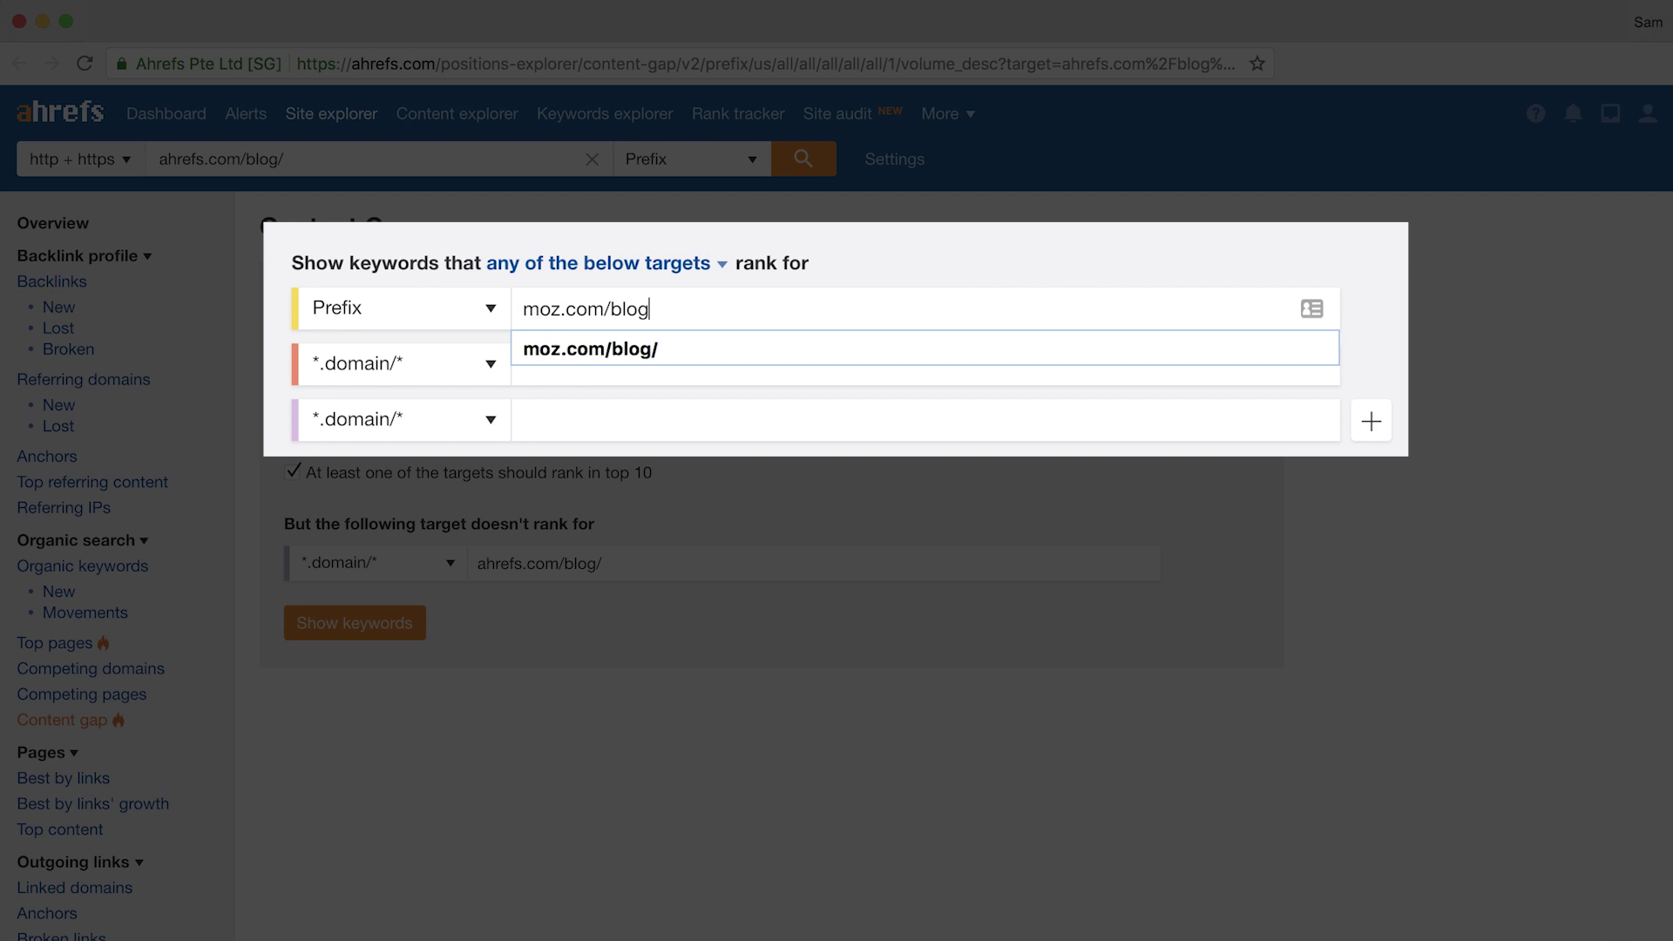
type("/")
key("Tab")
type("yoast")
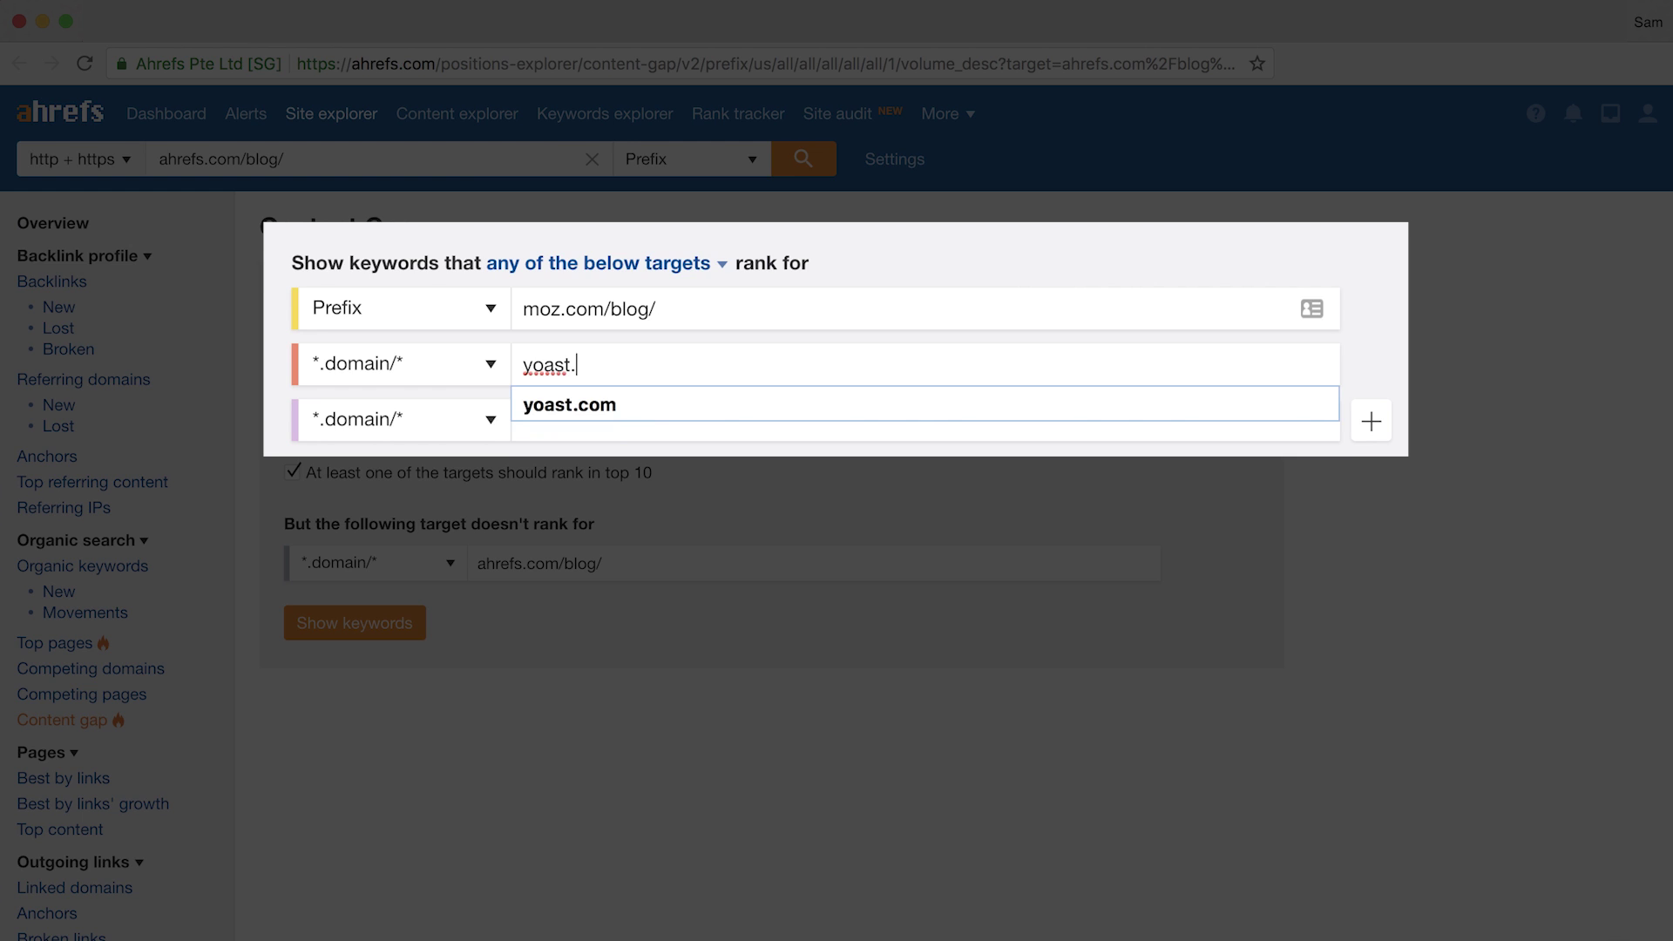
type(".com")
key("Tab")
type("backlinko.com")
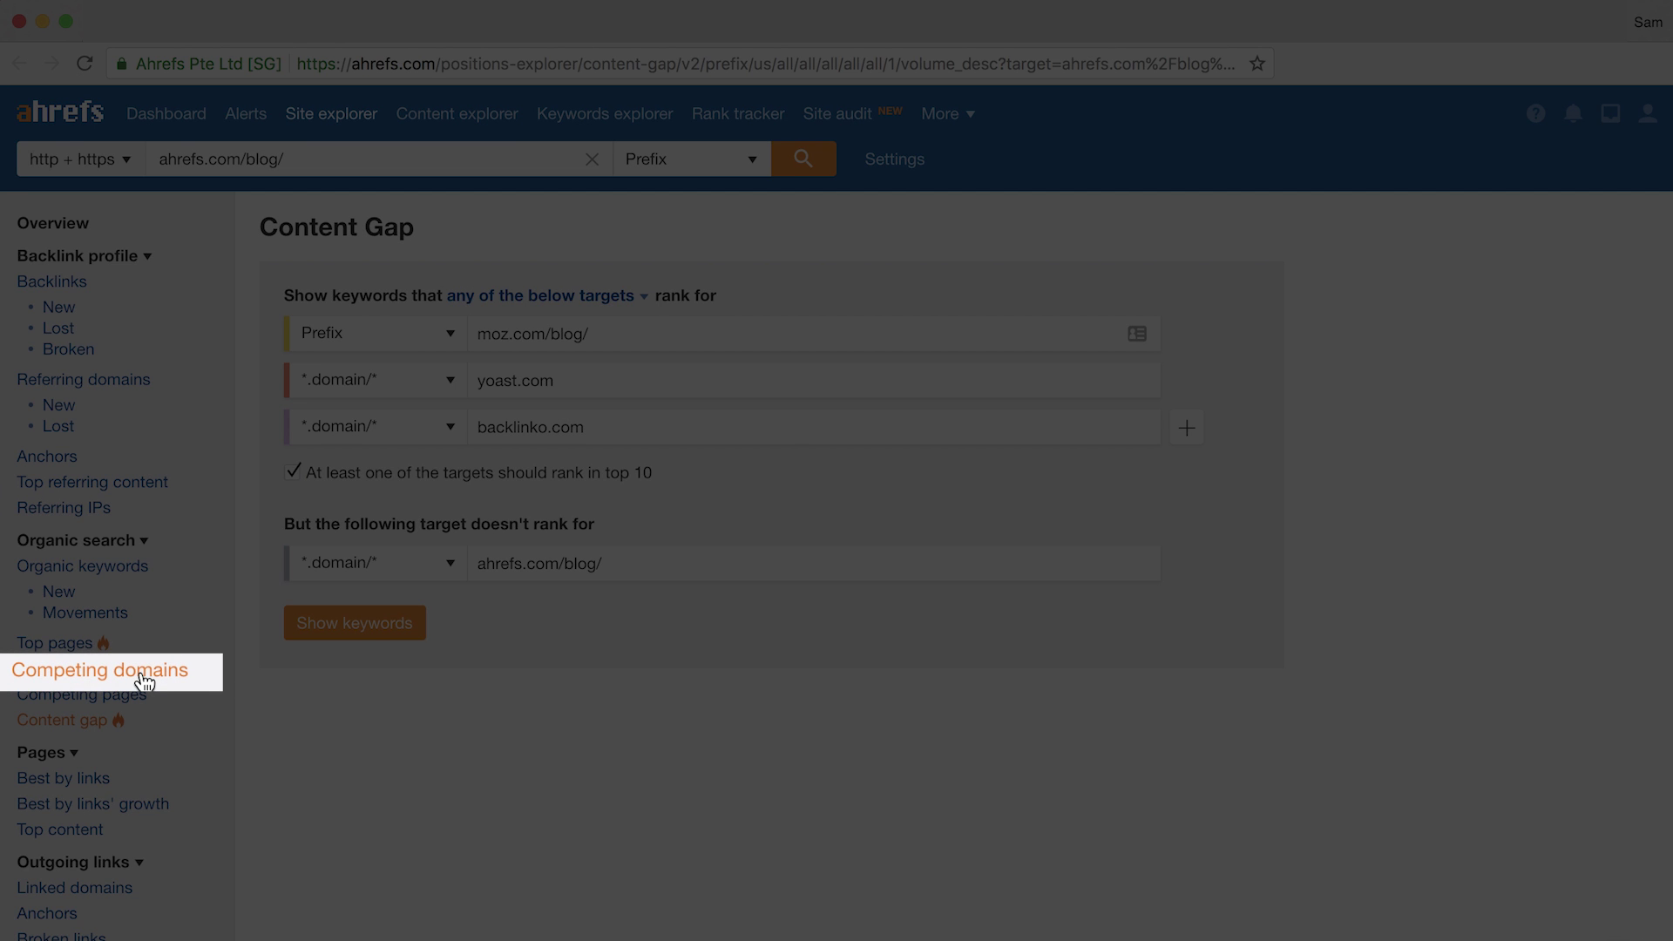
- Look through the Competing domains list for the blog
left_click(141, 676)
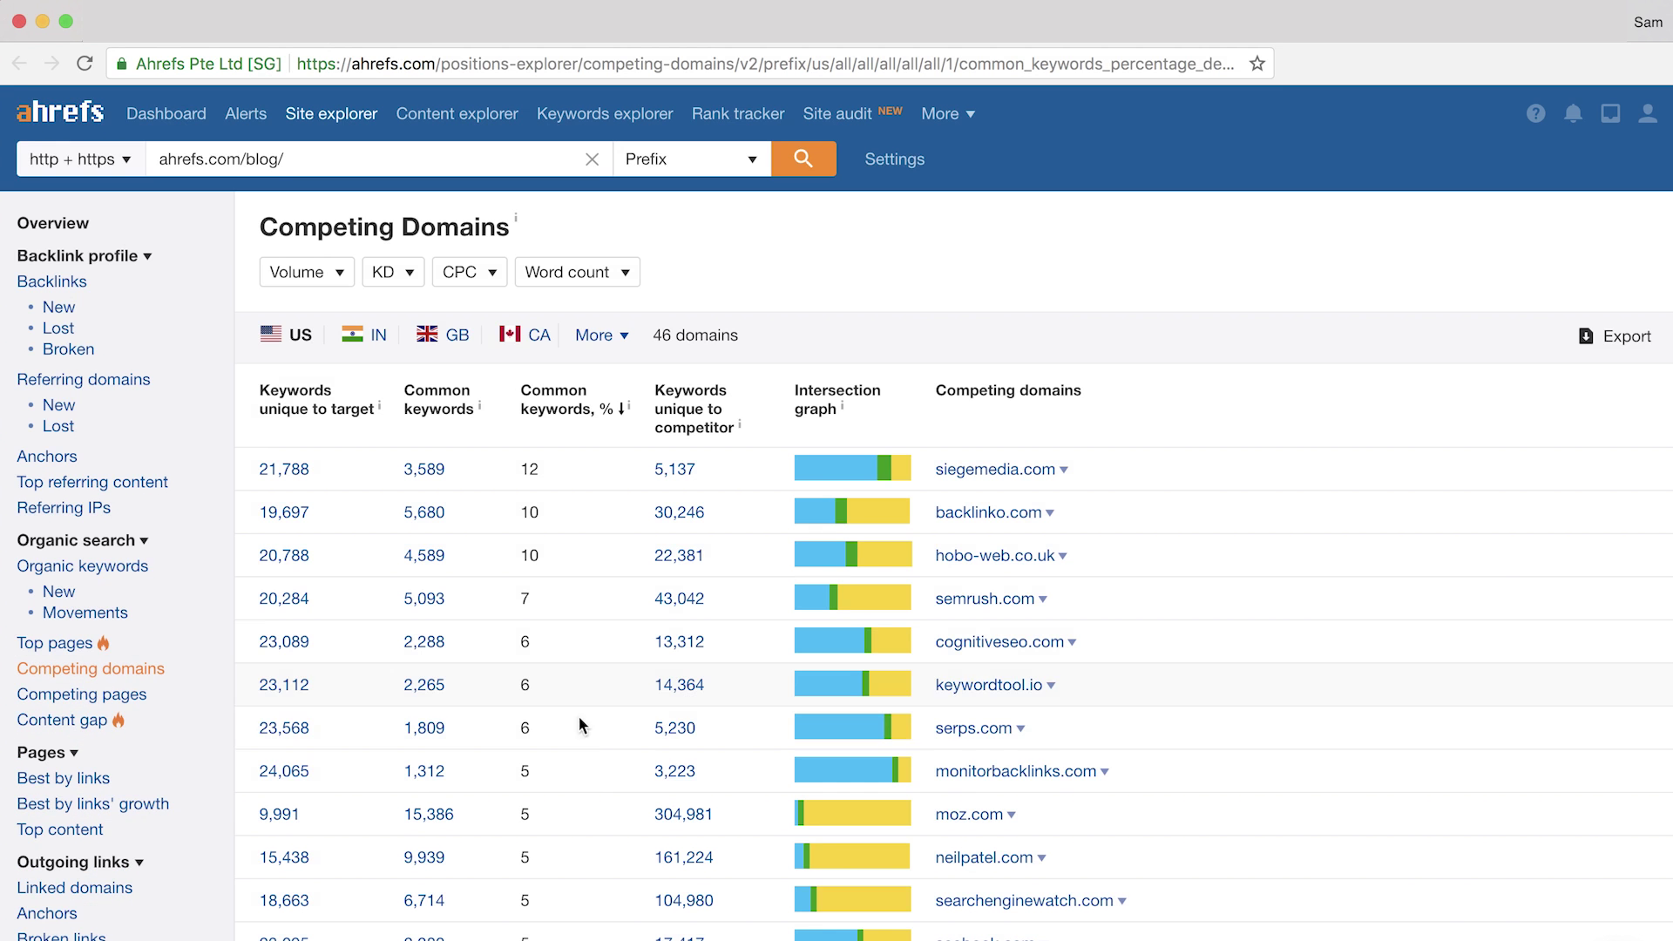
scroll(709, 781, "down", 2)
scroll(709, 781, "down", 8)
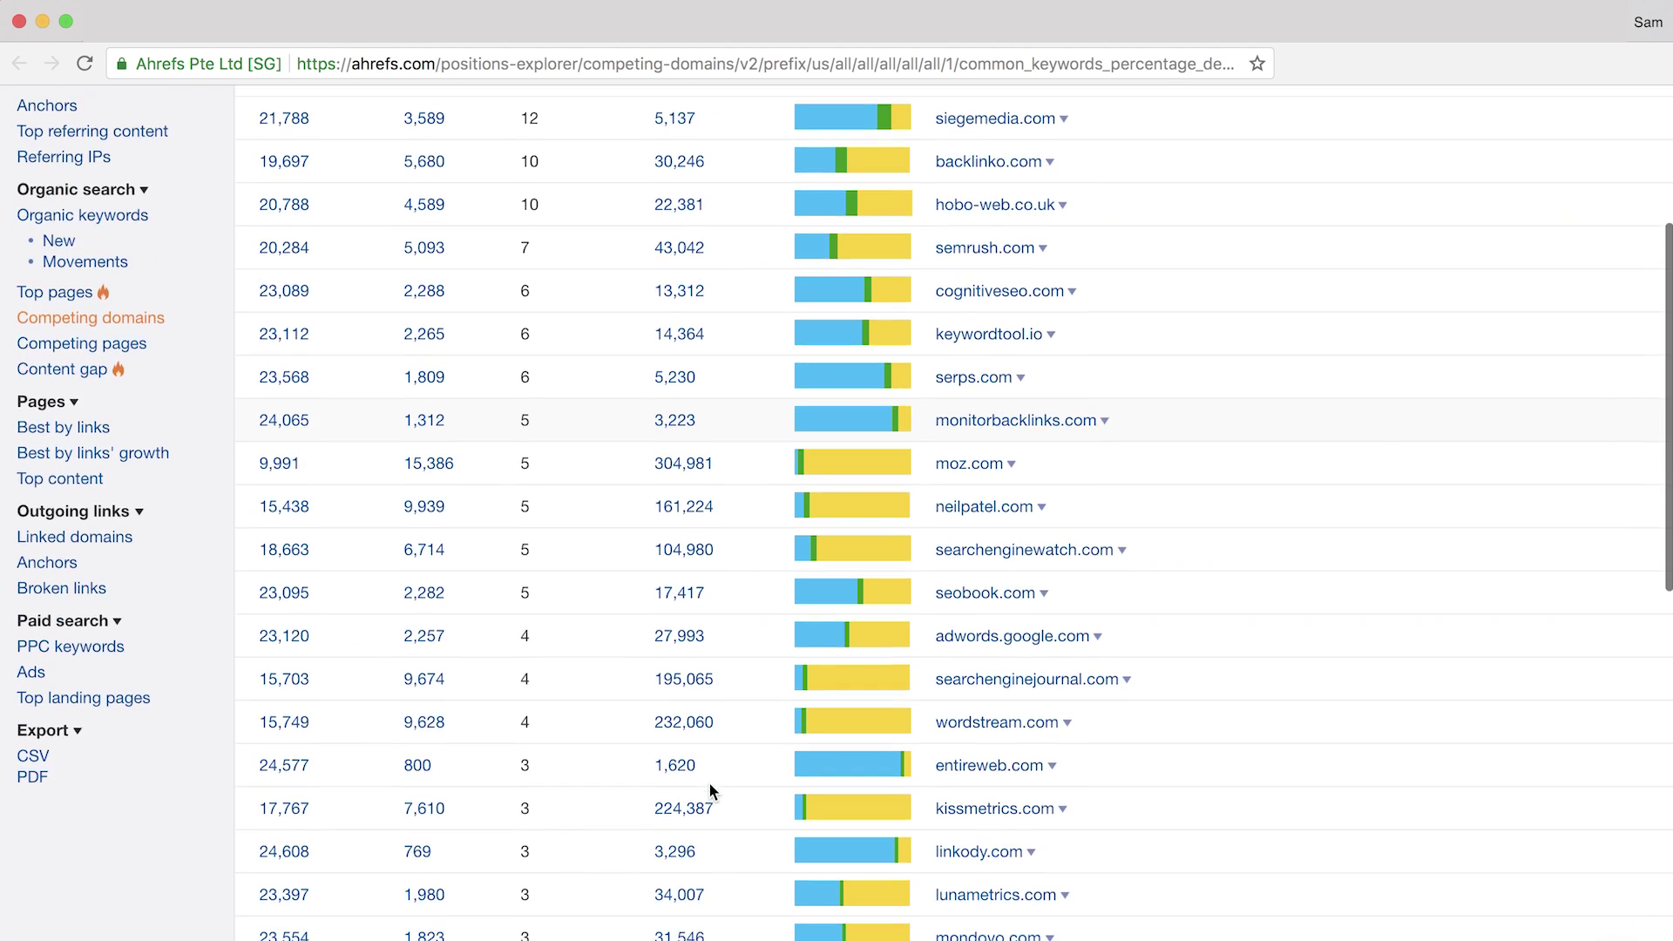
scroll(708, 782, "down", 4)
scroll(709, 782, "down", 2)
scroll(708, 782, "down", 2)
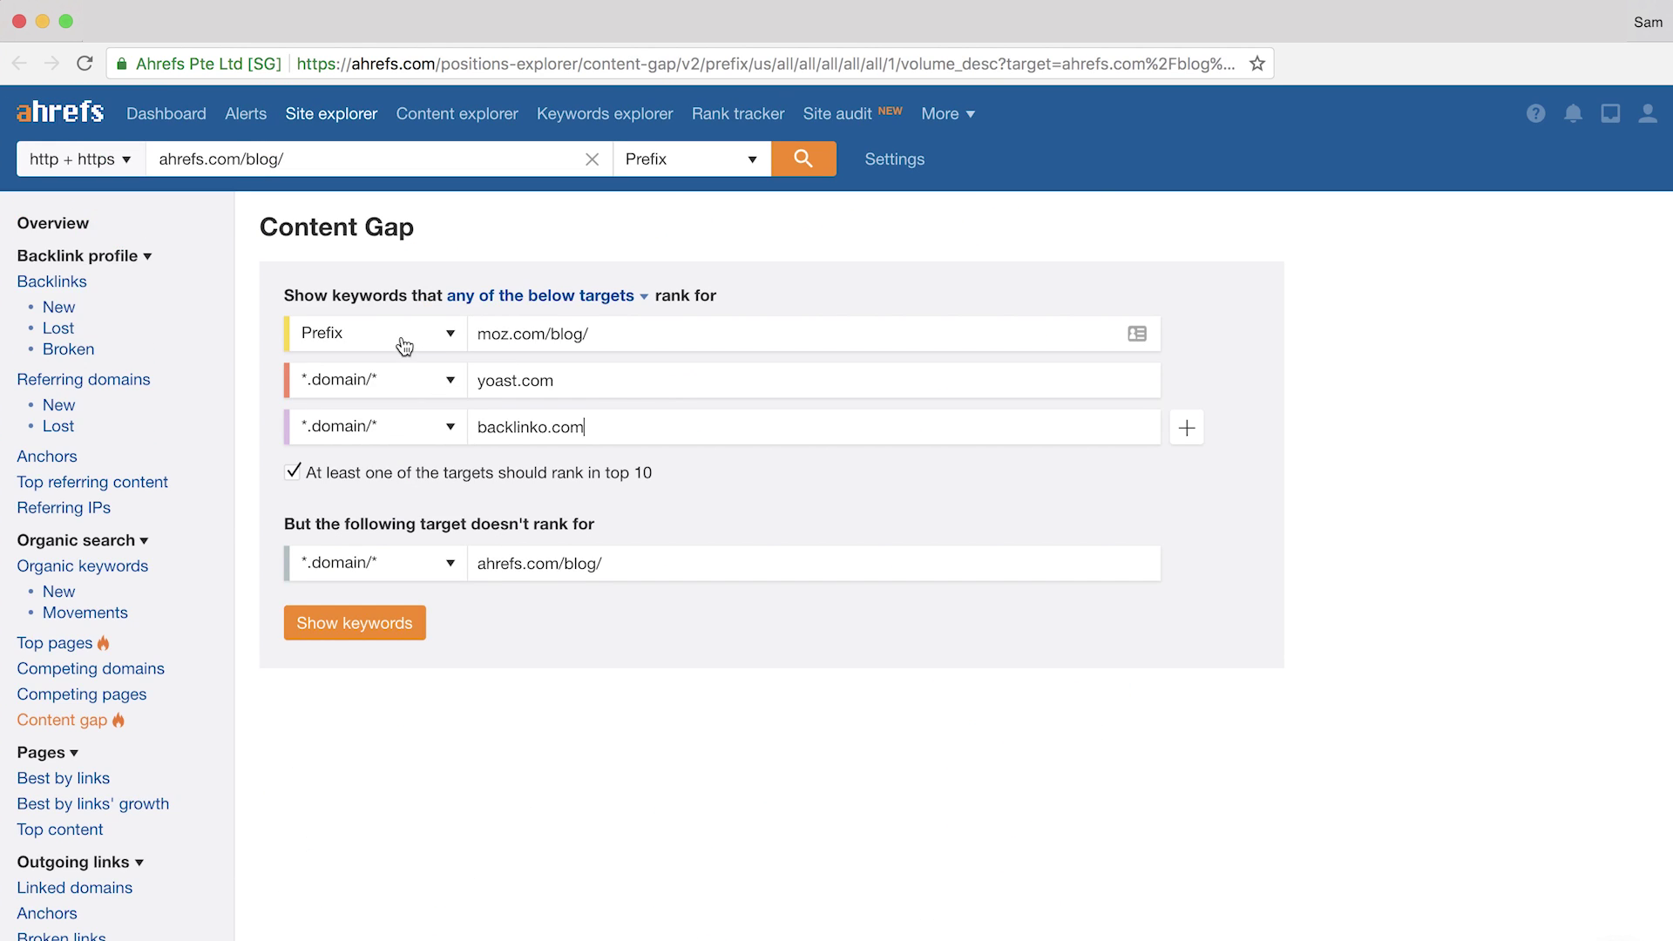
- Keep moz.com/blog/ on Prefix and switch the ahrefs.com/blog/ target from *.domain/* to Prefix
left_click(405, 346)
left_click(397, 403)
left_click(396, 575)
left_click(387, 664)
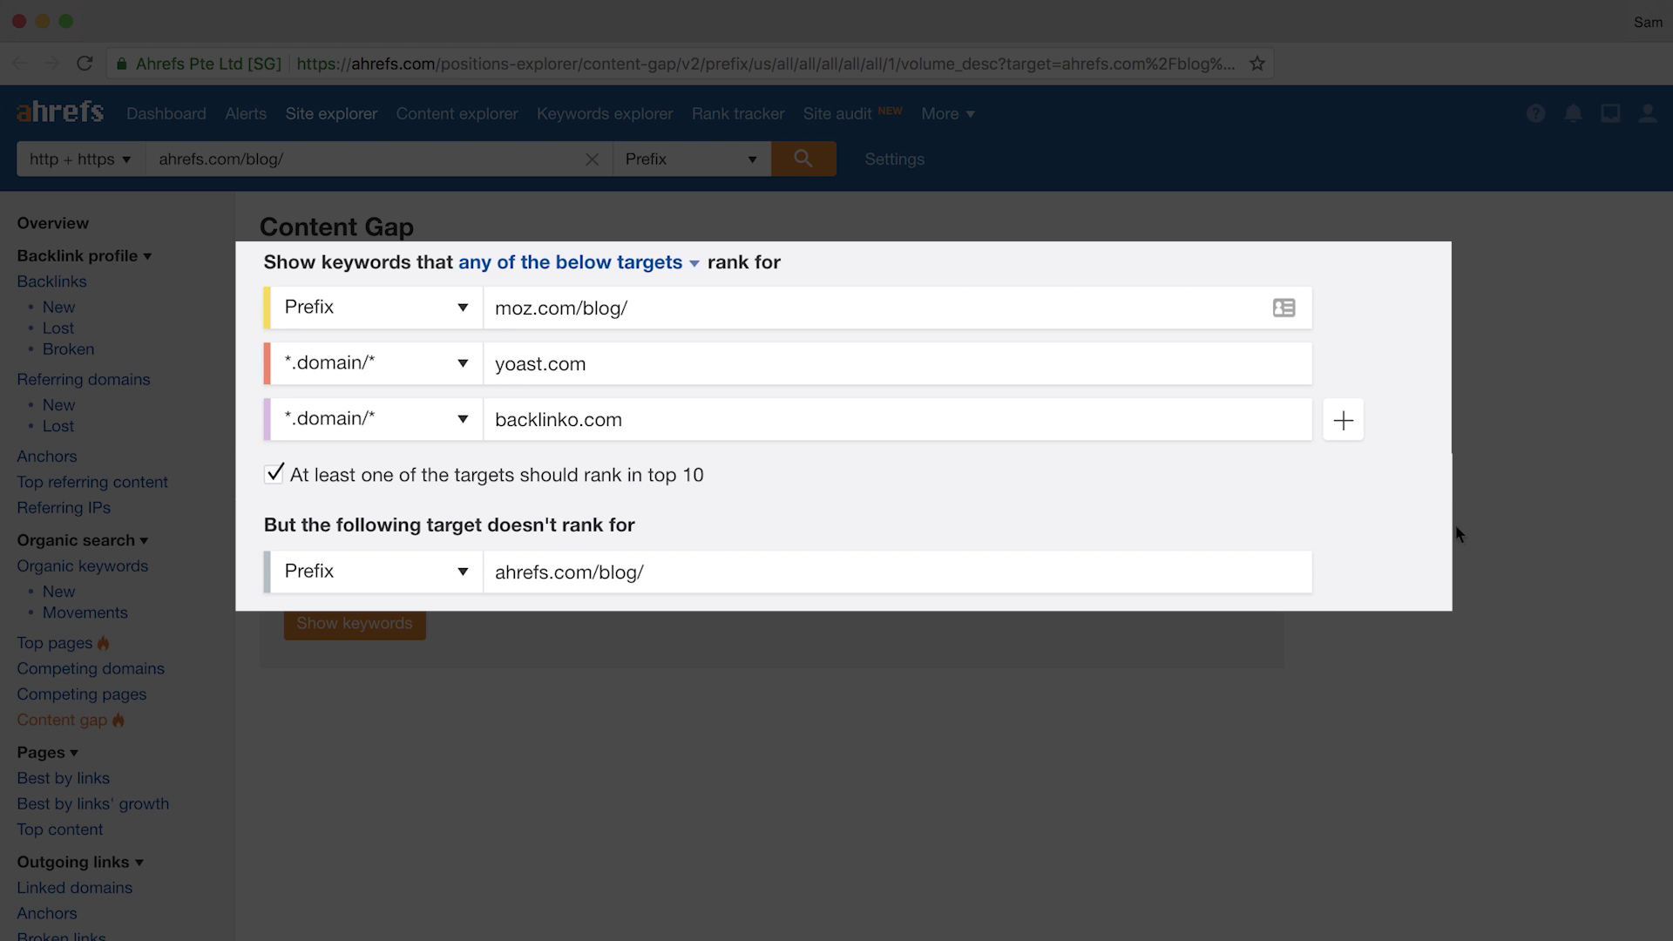
- Set the rule to 'all of the below targets' and show the 492 gap keywords
left_click(695, 264)
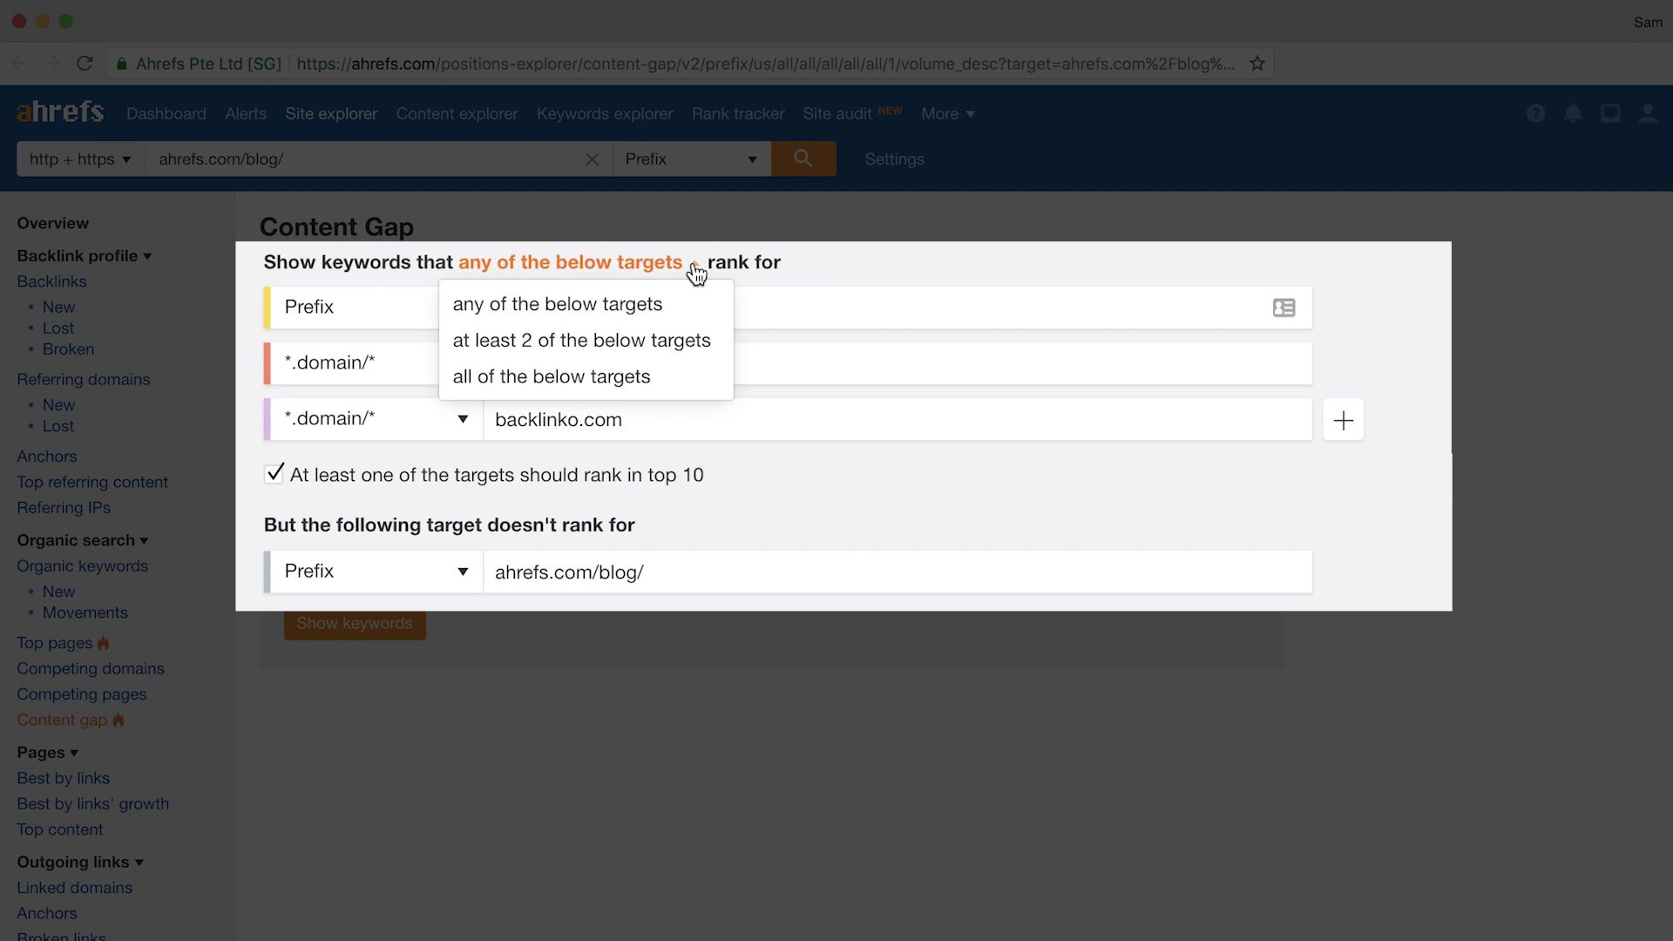
left_click(649, 375)
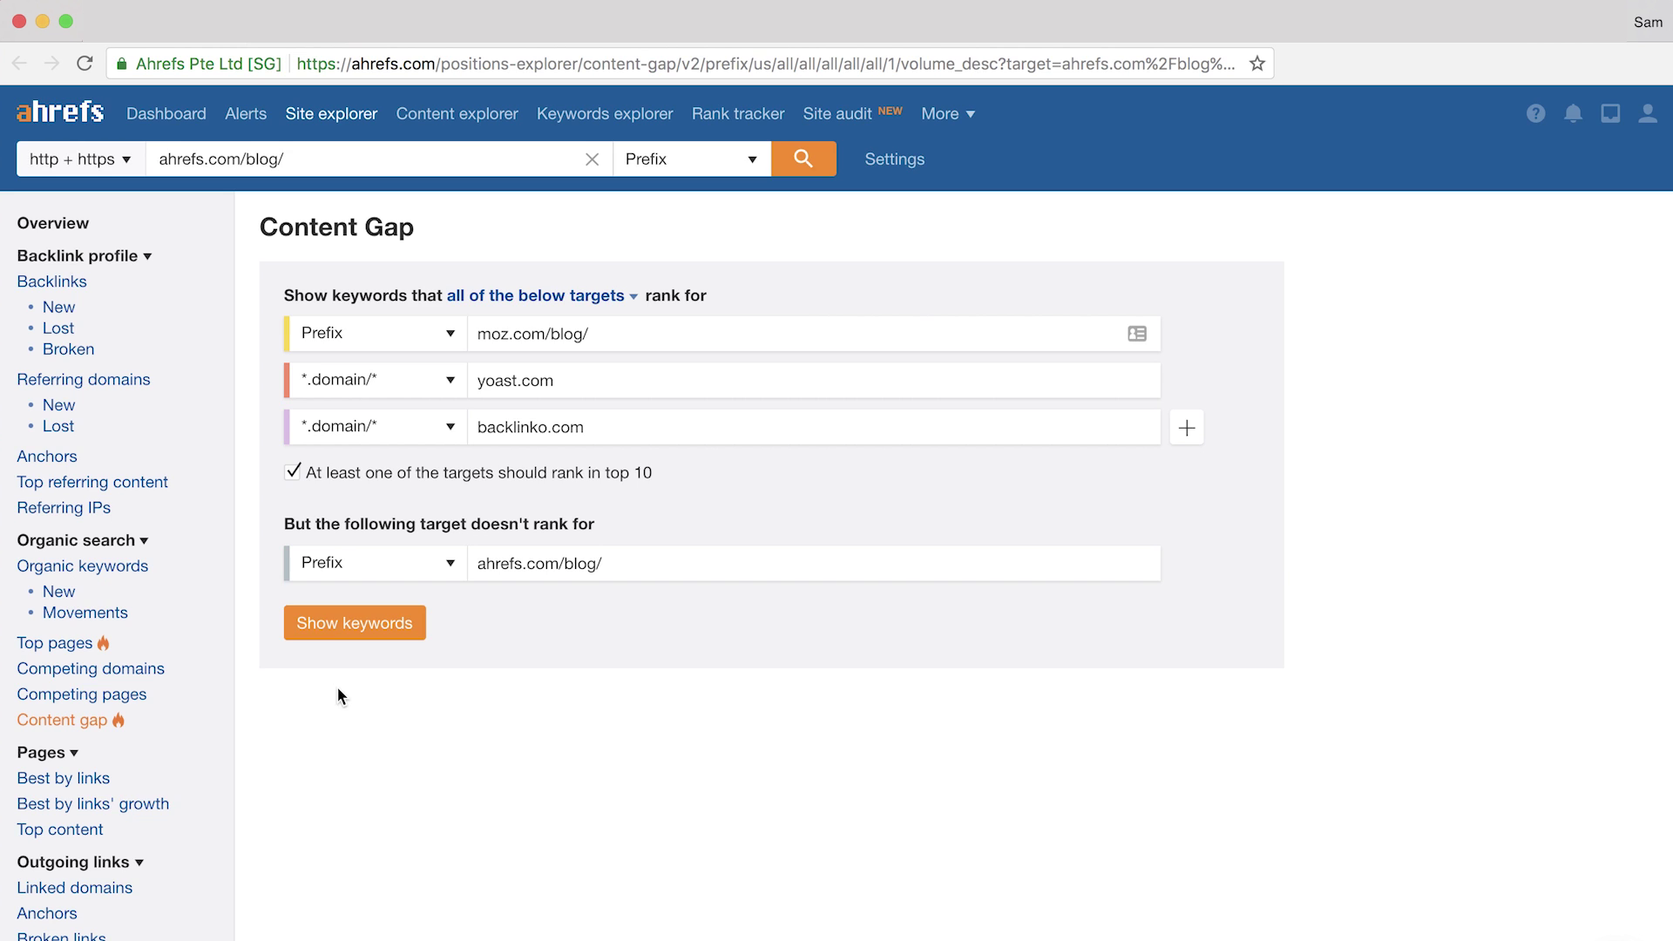
left_click(354, 622)
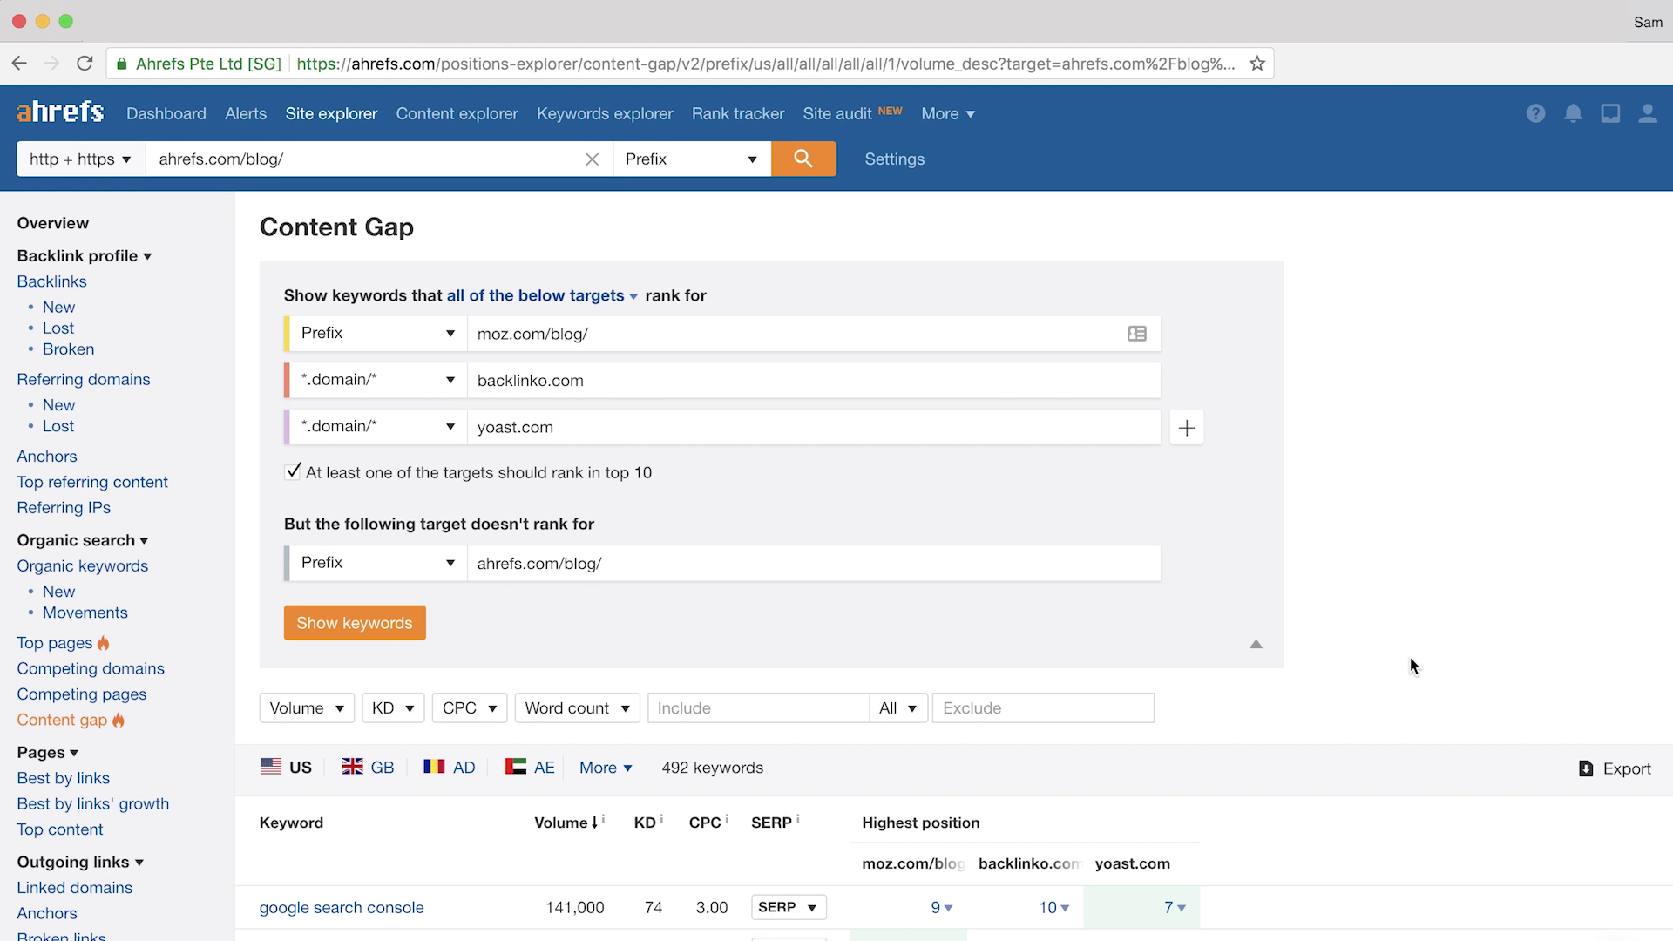
- Scroll the 492-keyword gap table, e.g. 'video seo' ranking 16, 1 and 14
scroll(1410, 659, "down", 2)
scroll(1410, 659, "down", 5)
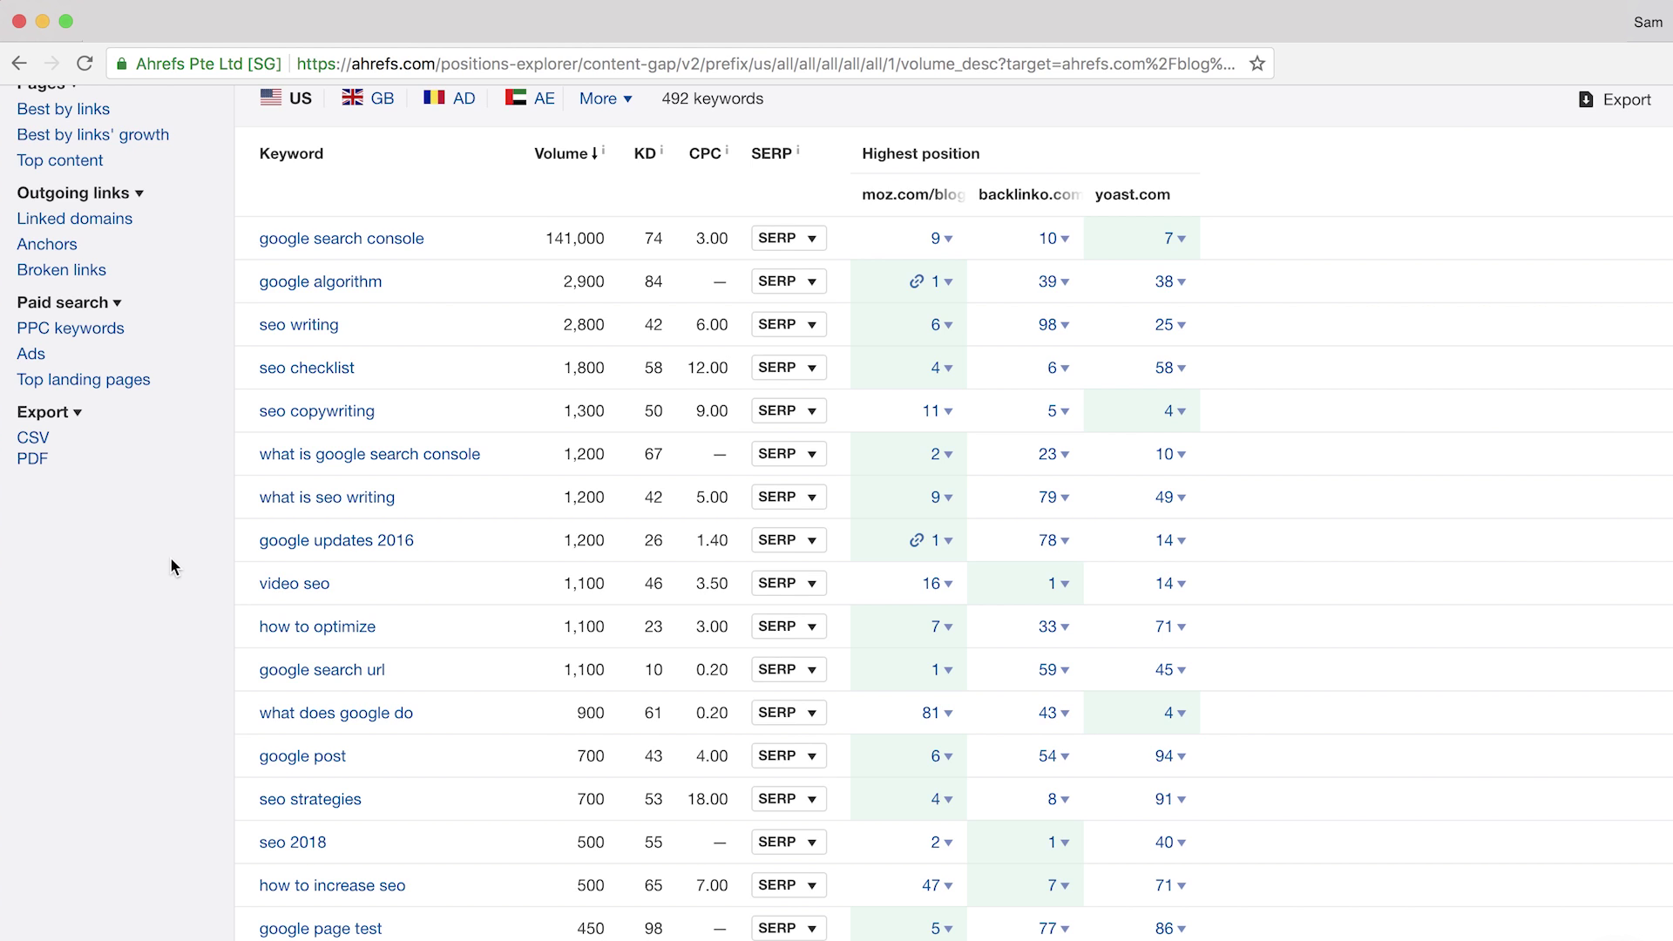
left_click(789, 411)
scroll(839, 576, "down", 5)
scroll(842, 523, "down", 2)
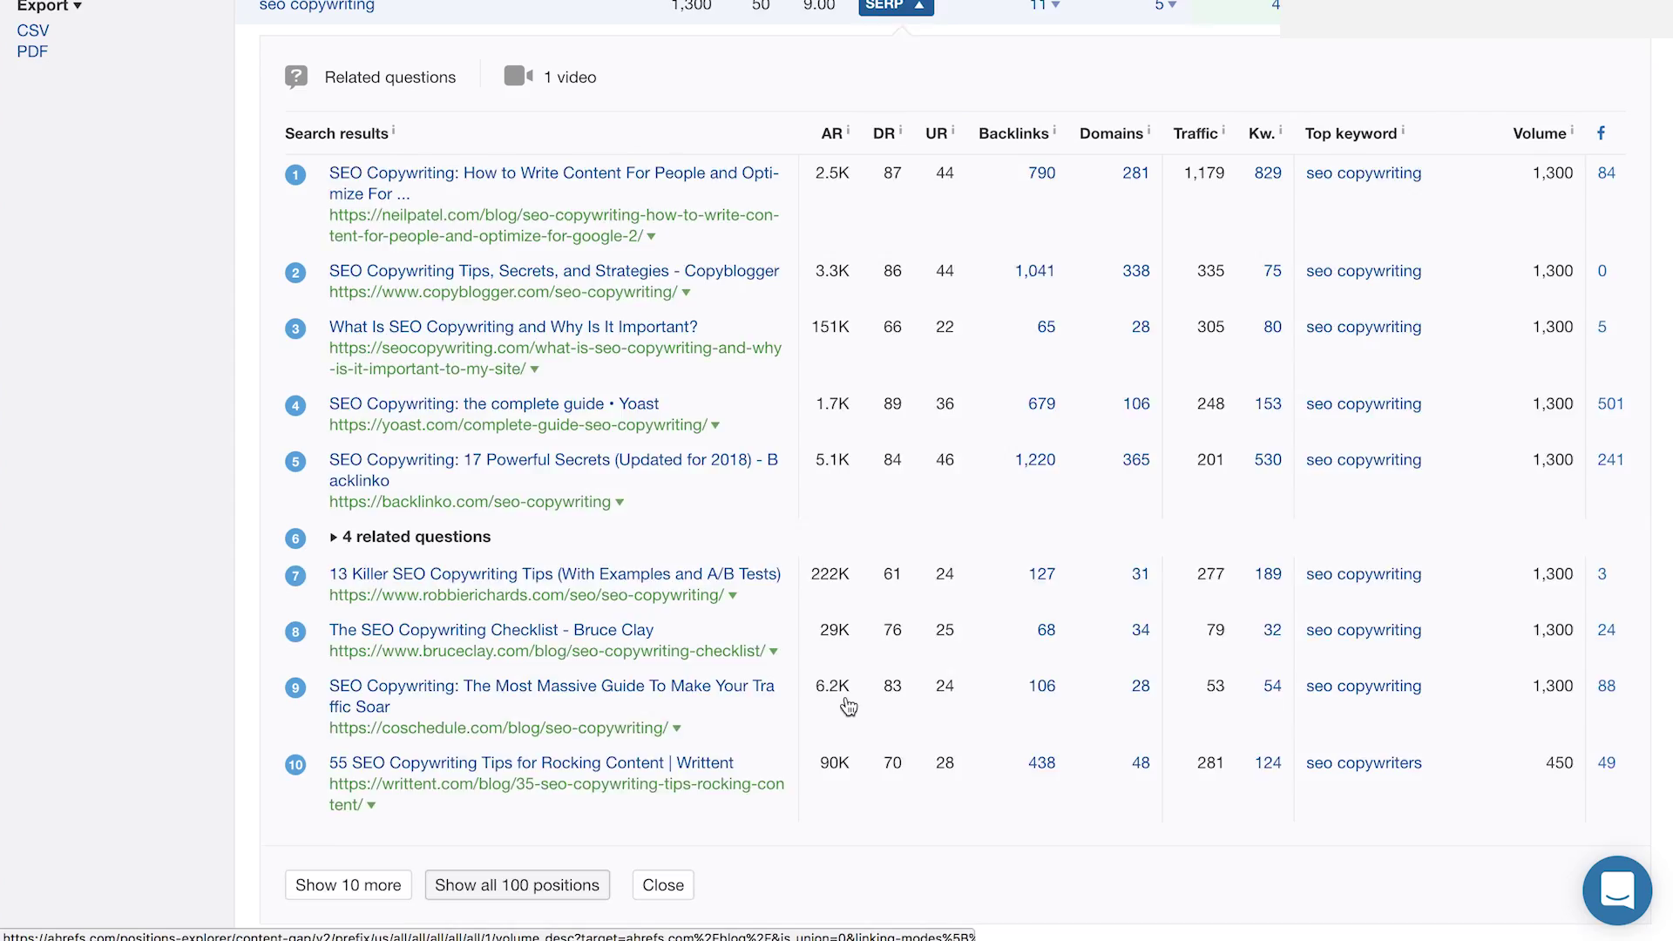
scroll(845, 696, "up", 2)
scroll(872, 435, "up", 1)
left_click(911, 266)
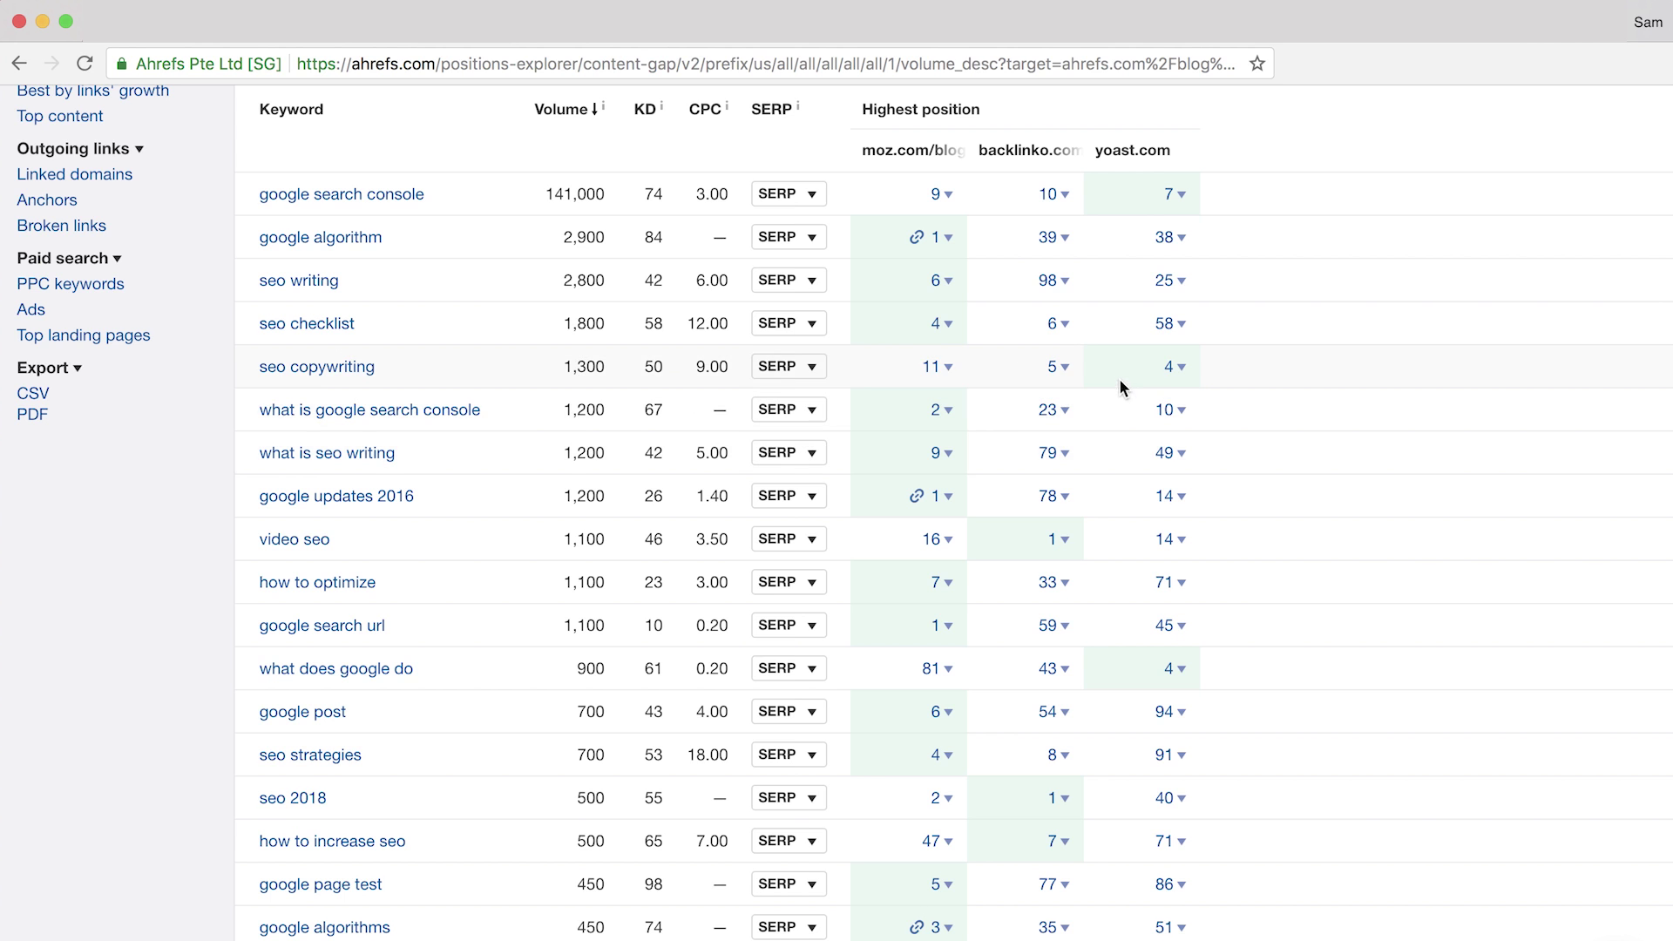
left_click(1182, 369)
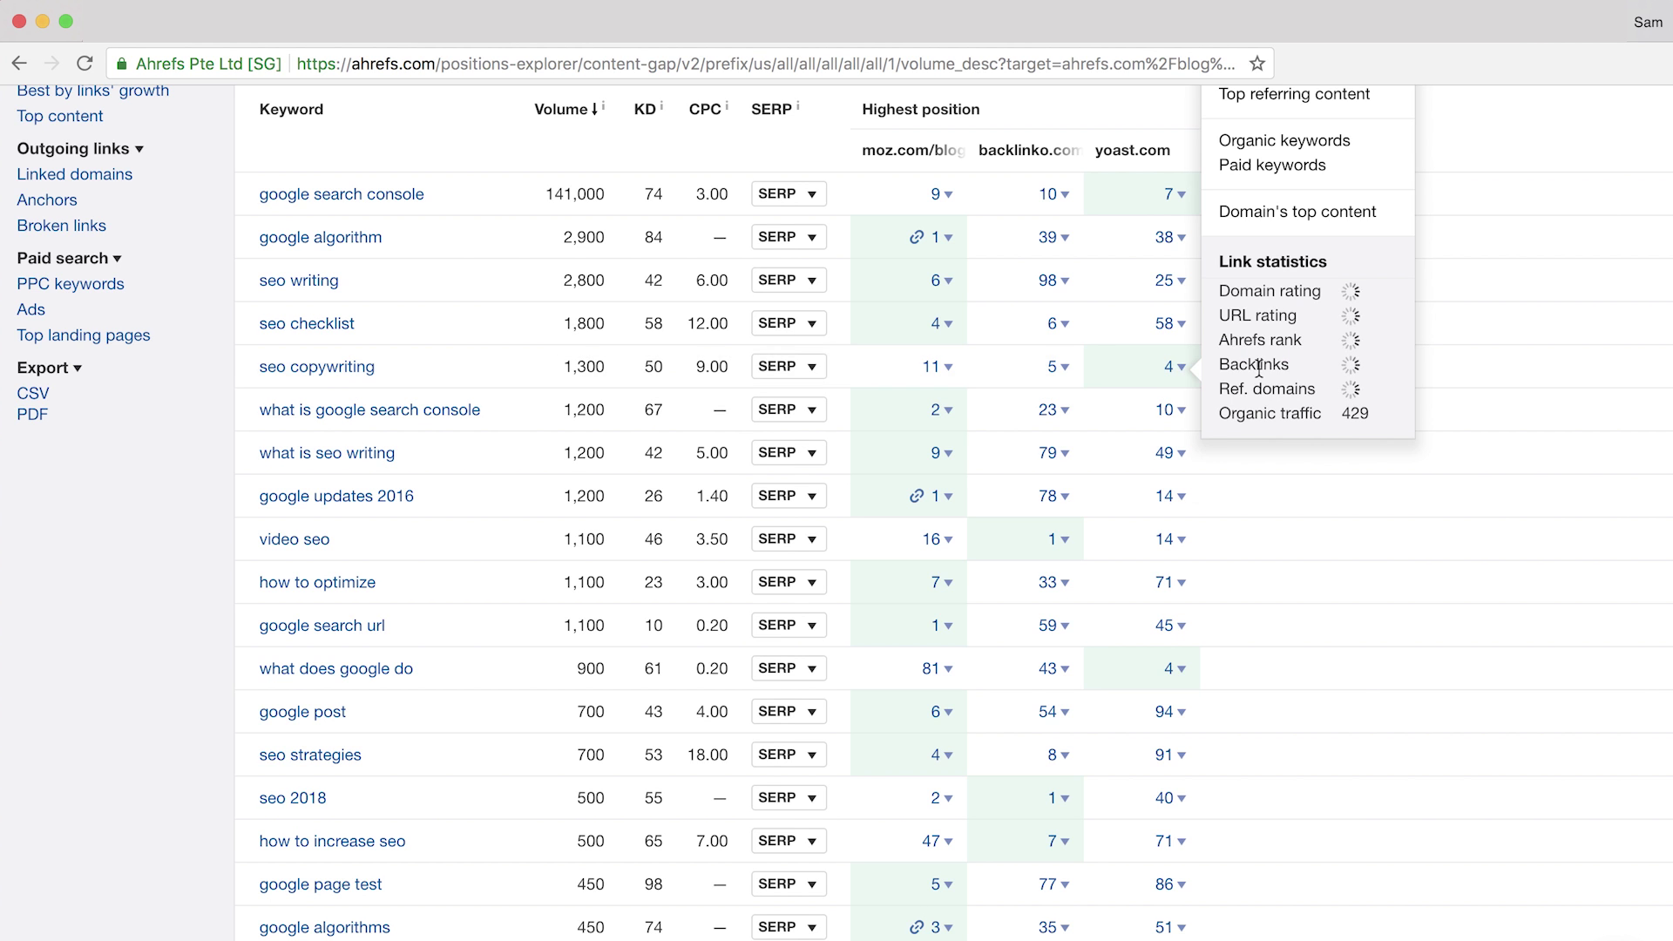
scroll(1259, 368, "up", 2)
scroll(1264, 409, "up", 2)
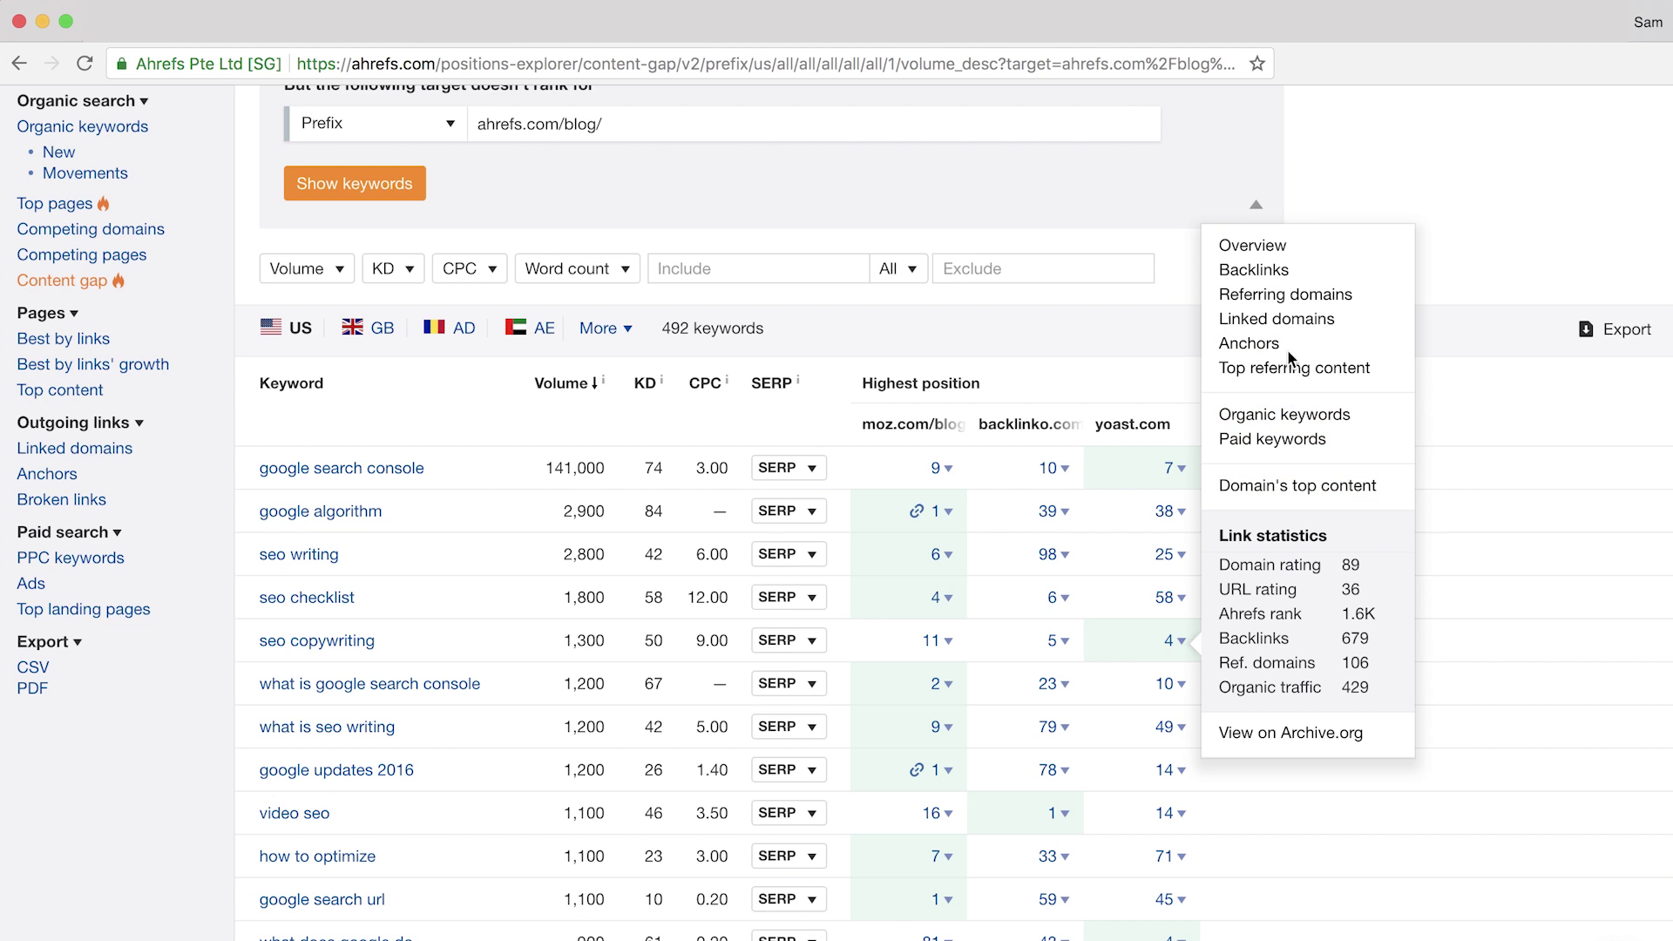
left_click(1273, 278)
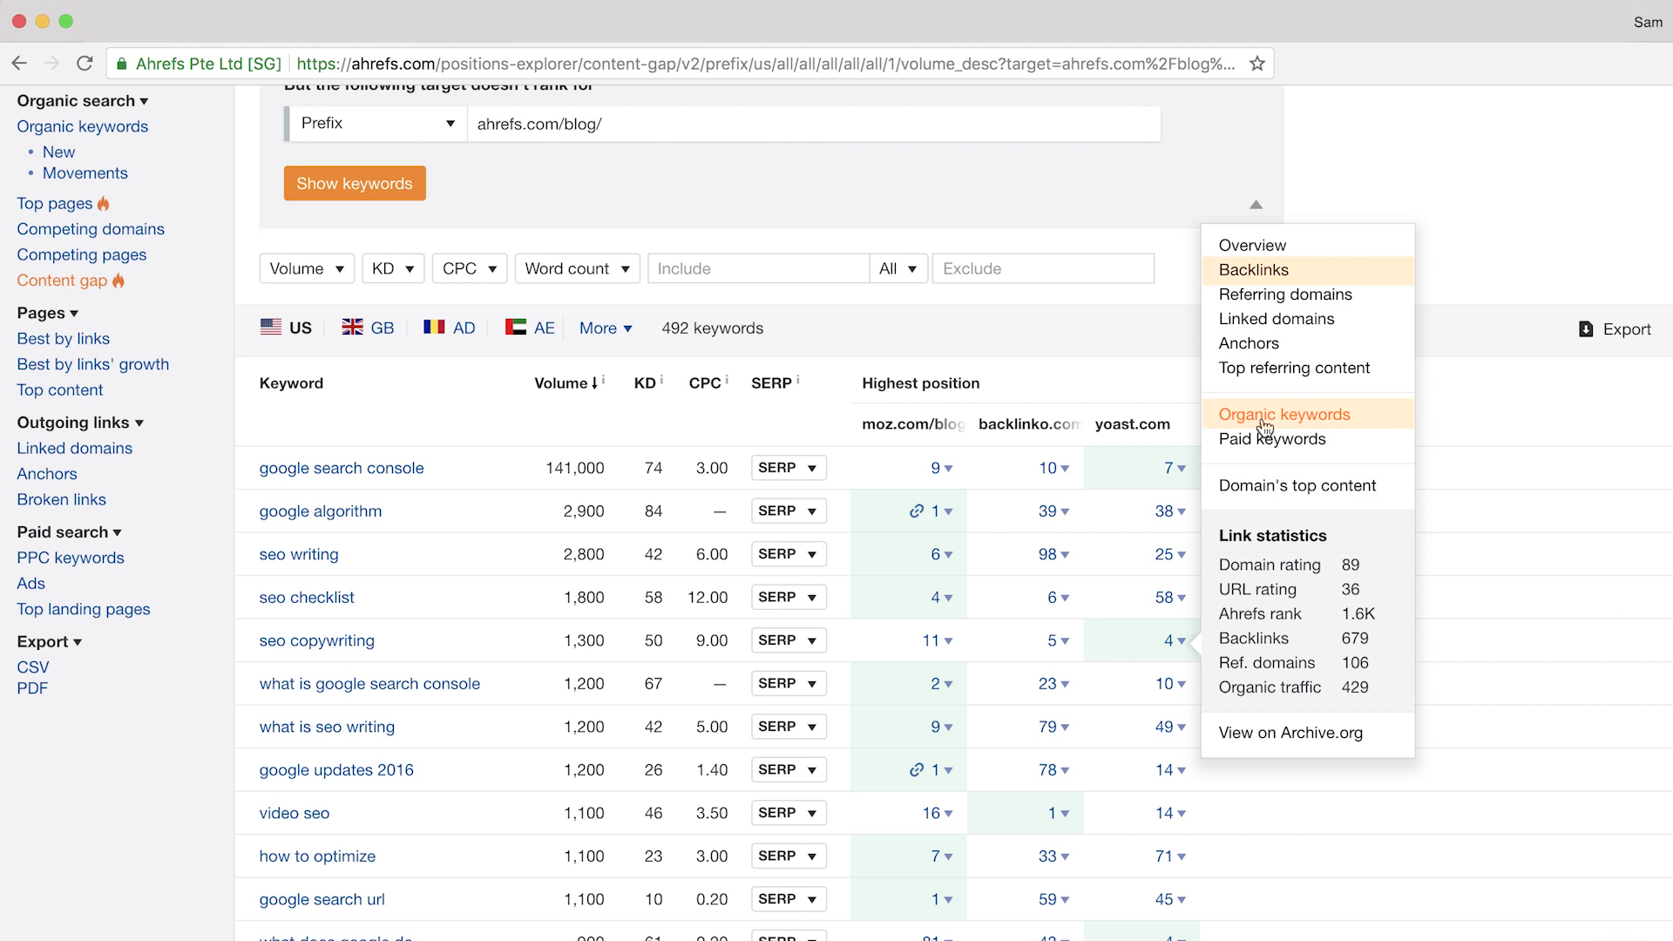
left_click(1170, 641)
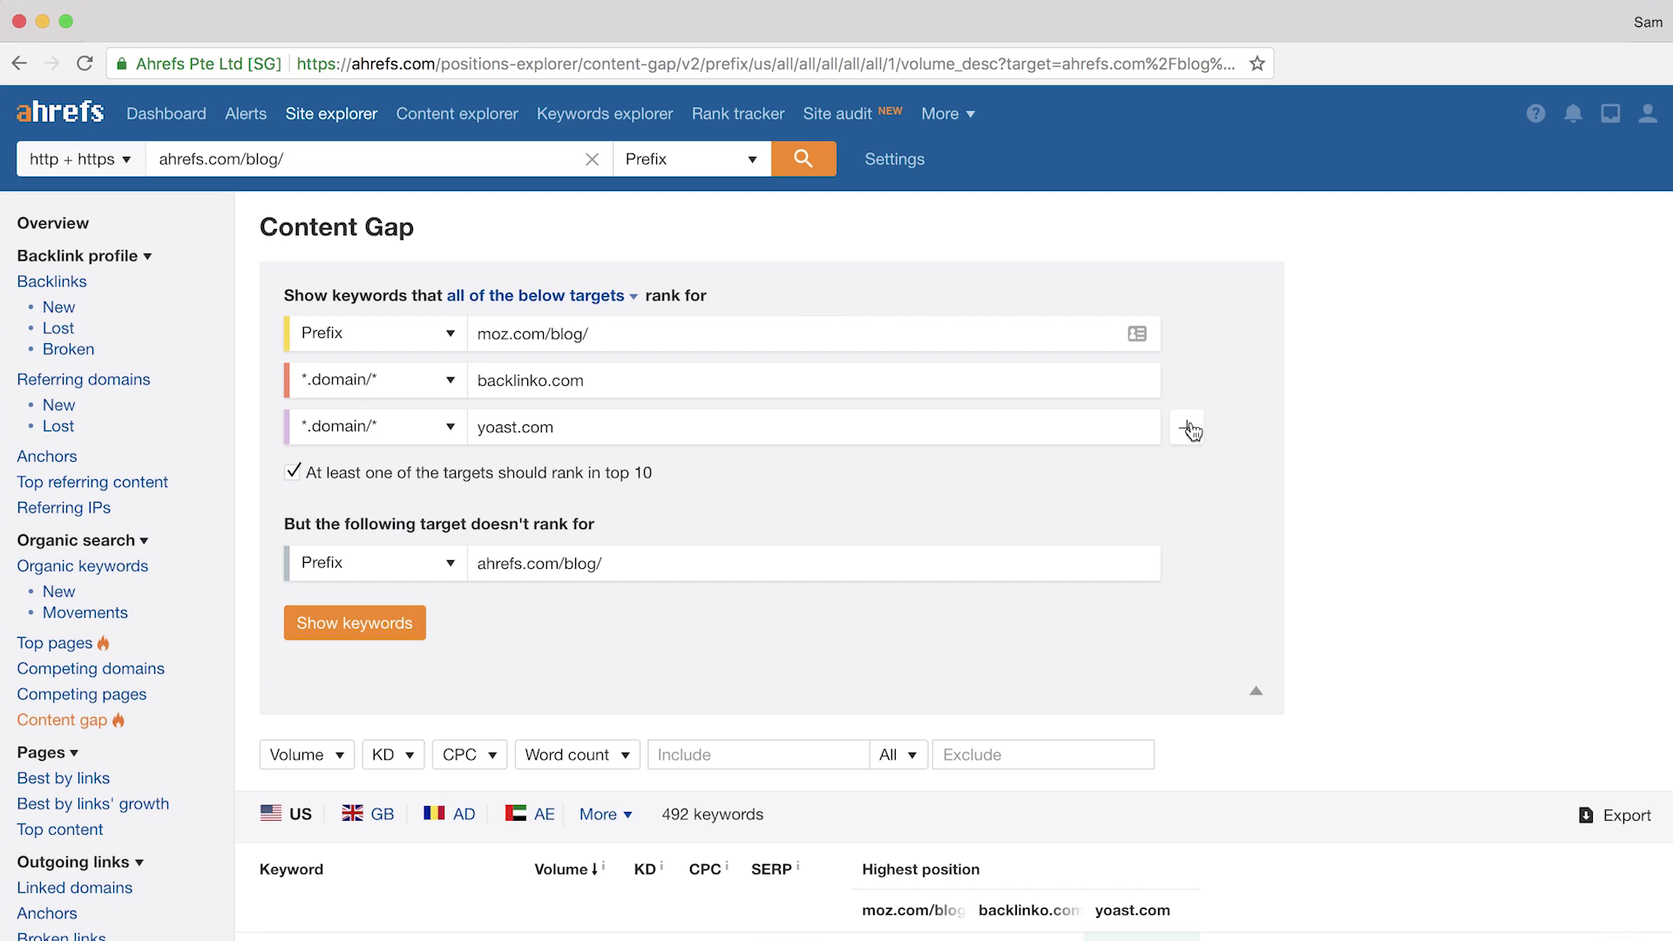
- Add neilpatel.com/blog/ as a fourth target and rerun to get 423 keywords
left_click(1187, 430)
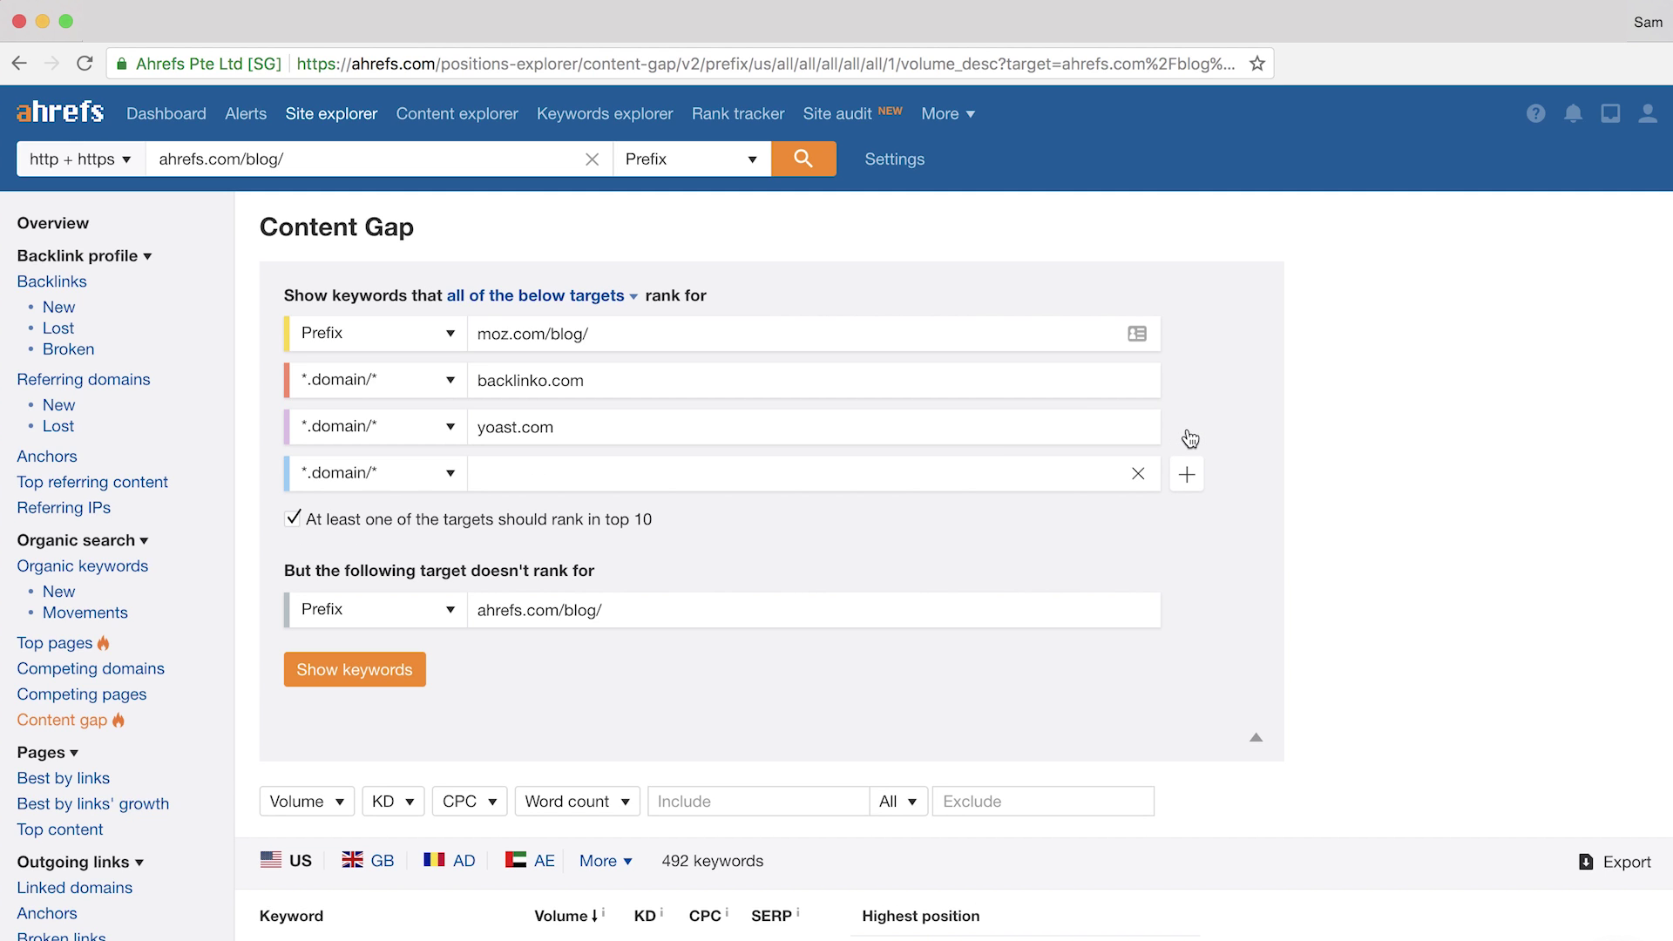
left_click(932, 473)
type("neilpatel.com/blog/")
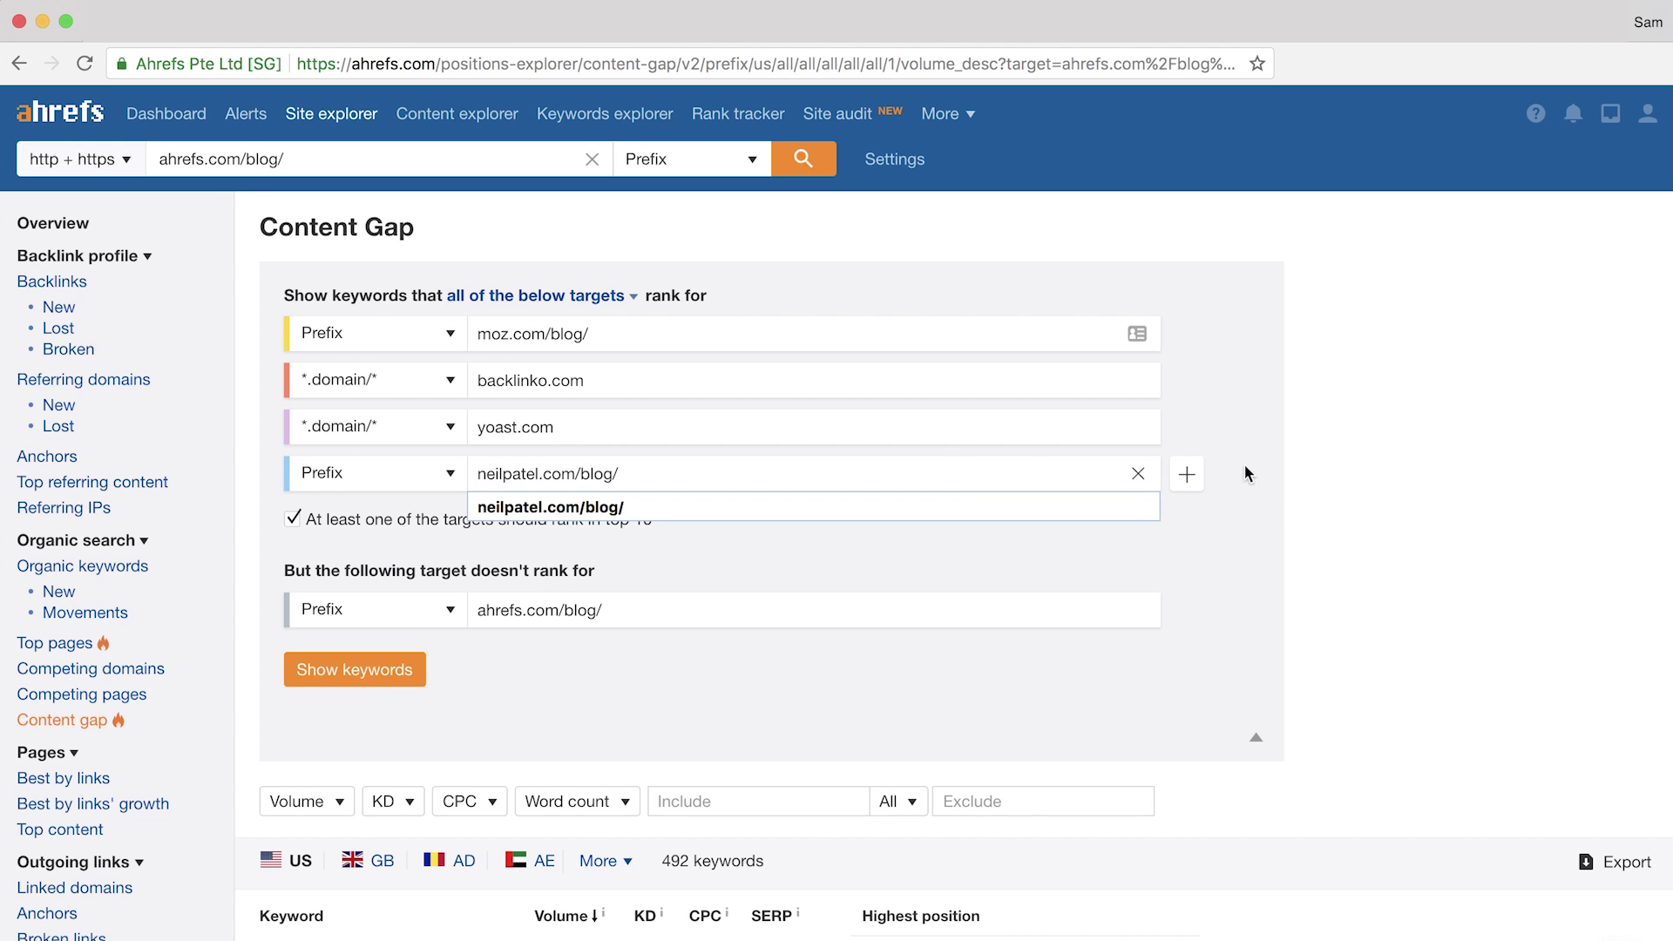
left_click(962, 565)
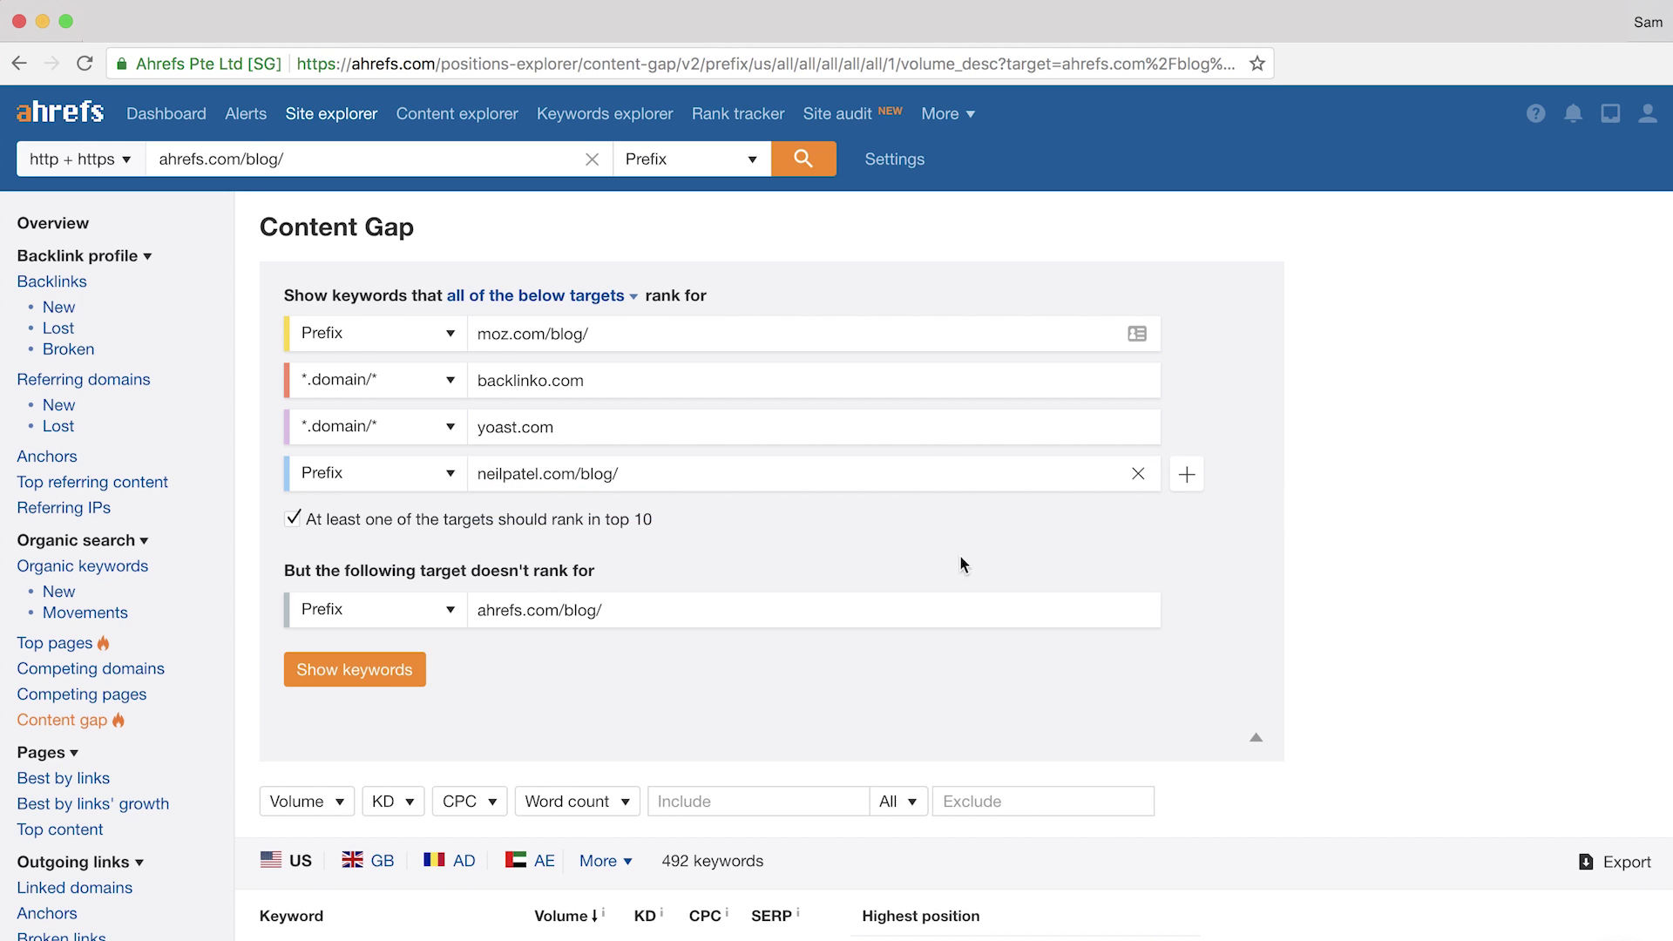
left_click(357, 678)
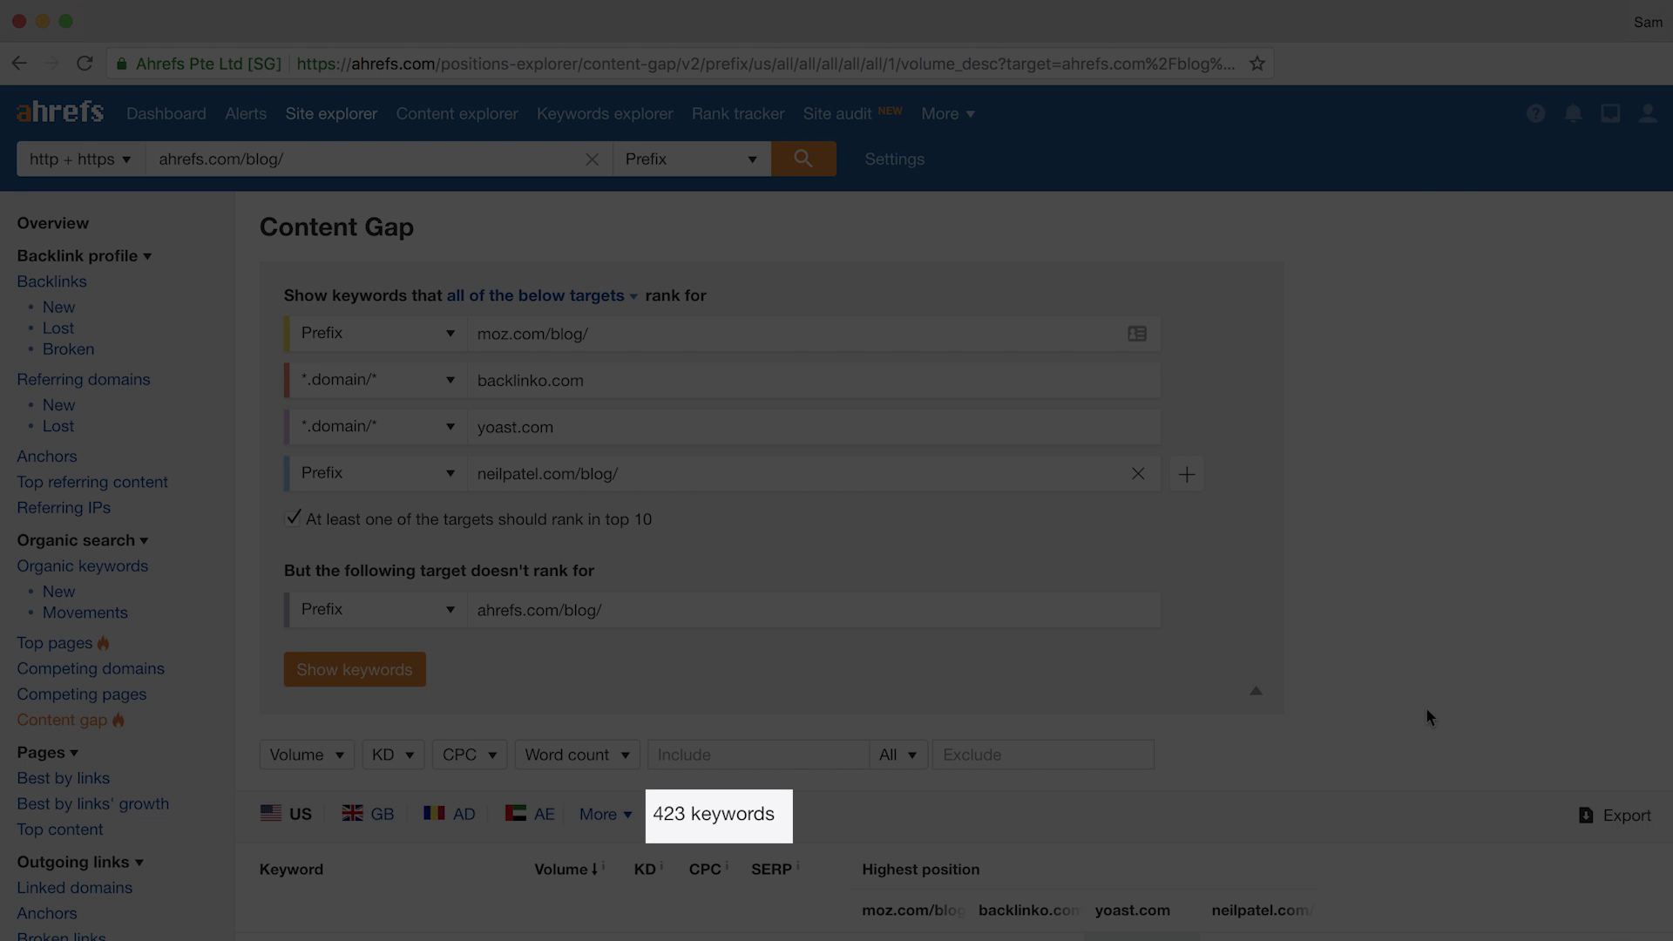
scroll(1475, 740, "down", 8)
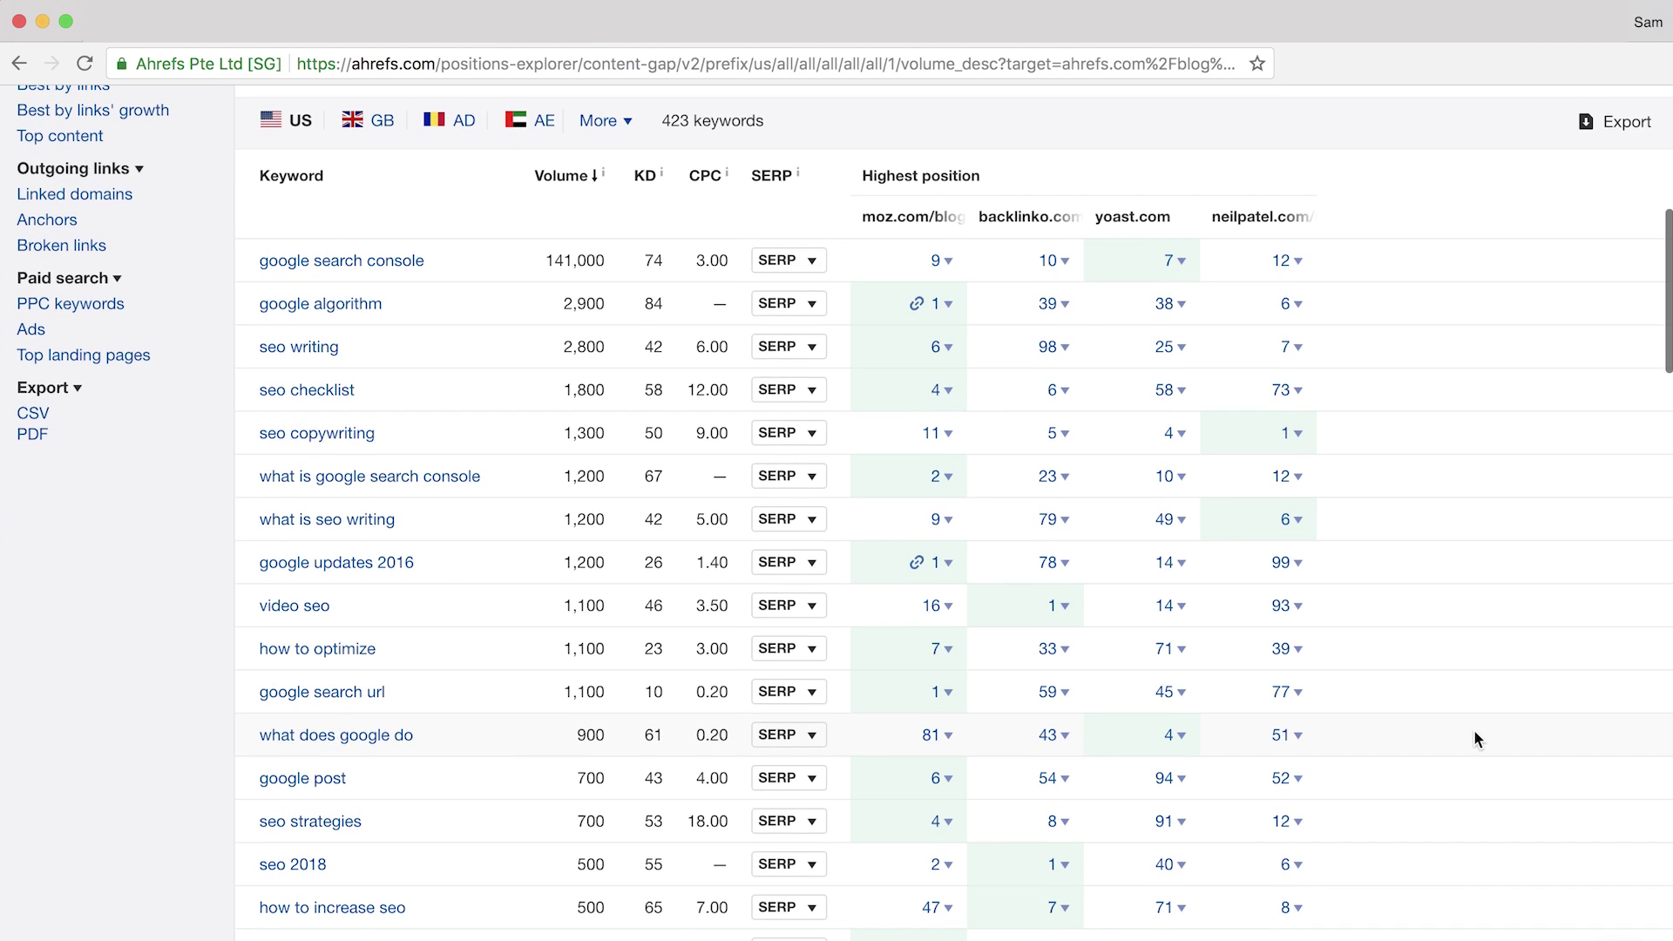
- Require at least 2 targets to rank, drop the top-10 requirement, and rerun the report
scroll(1473, 737, "up", 10)
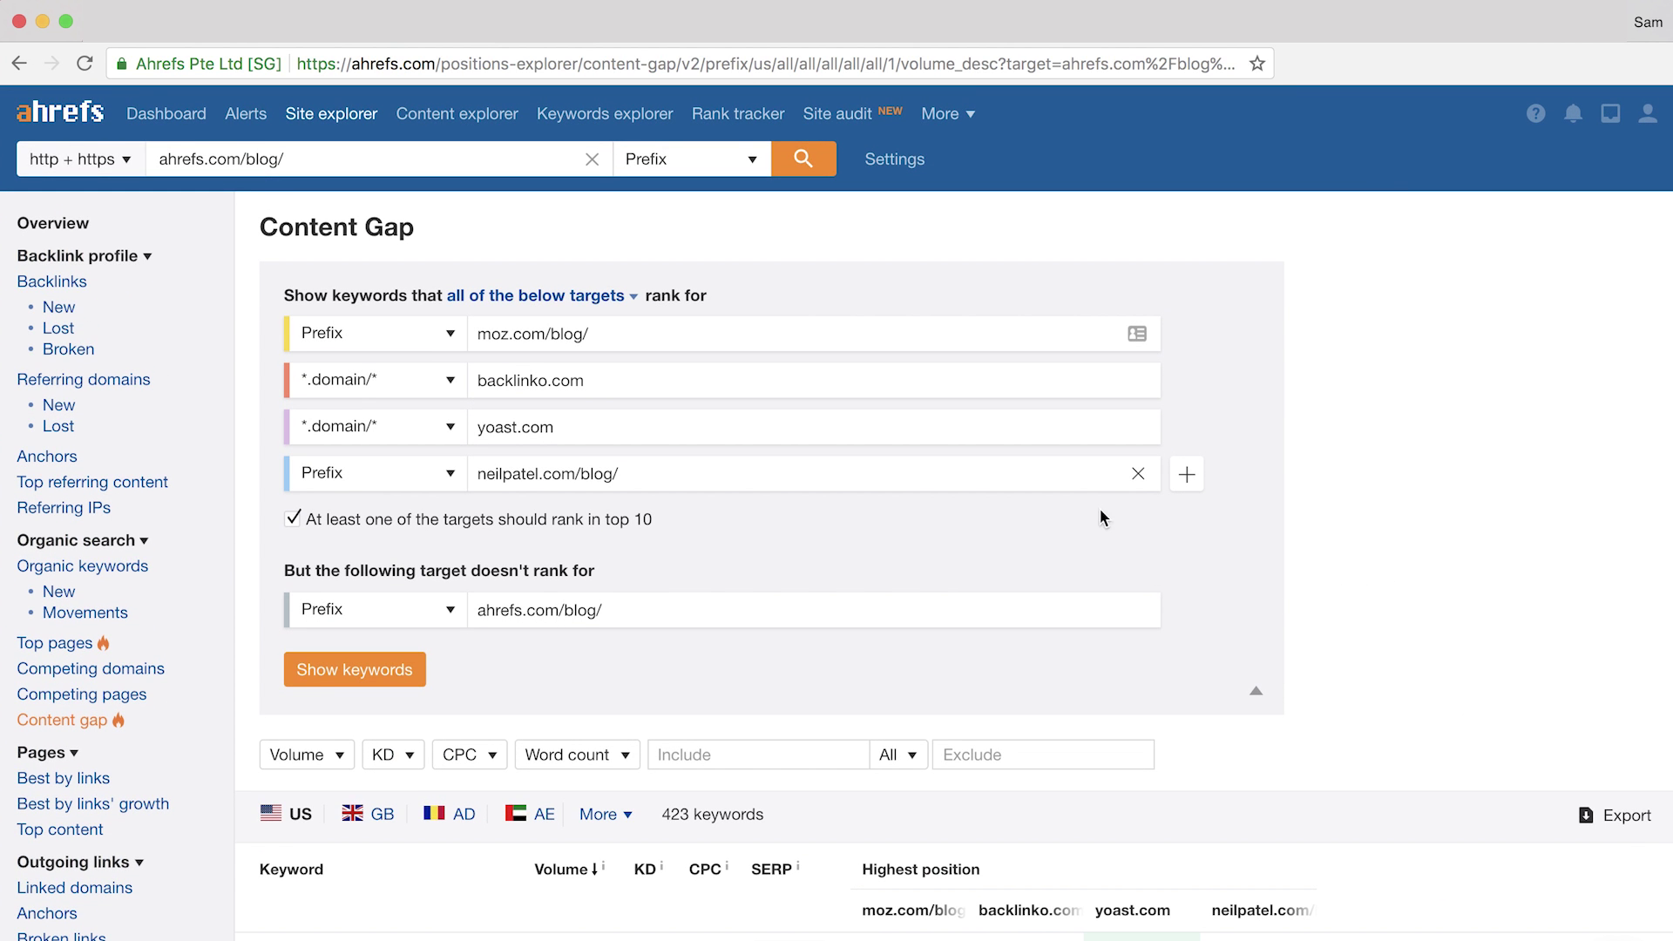
left_click(535, 297)
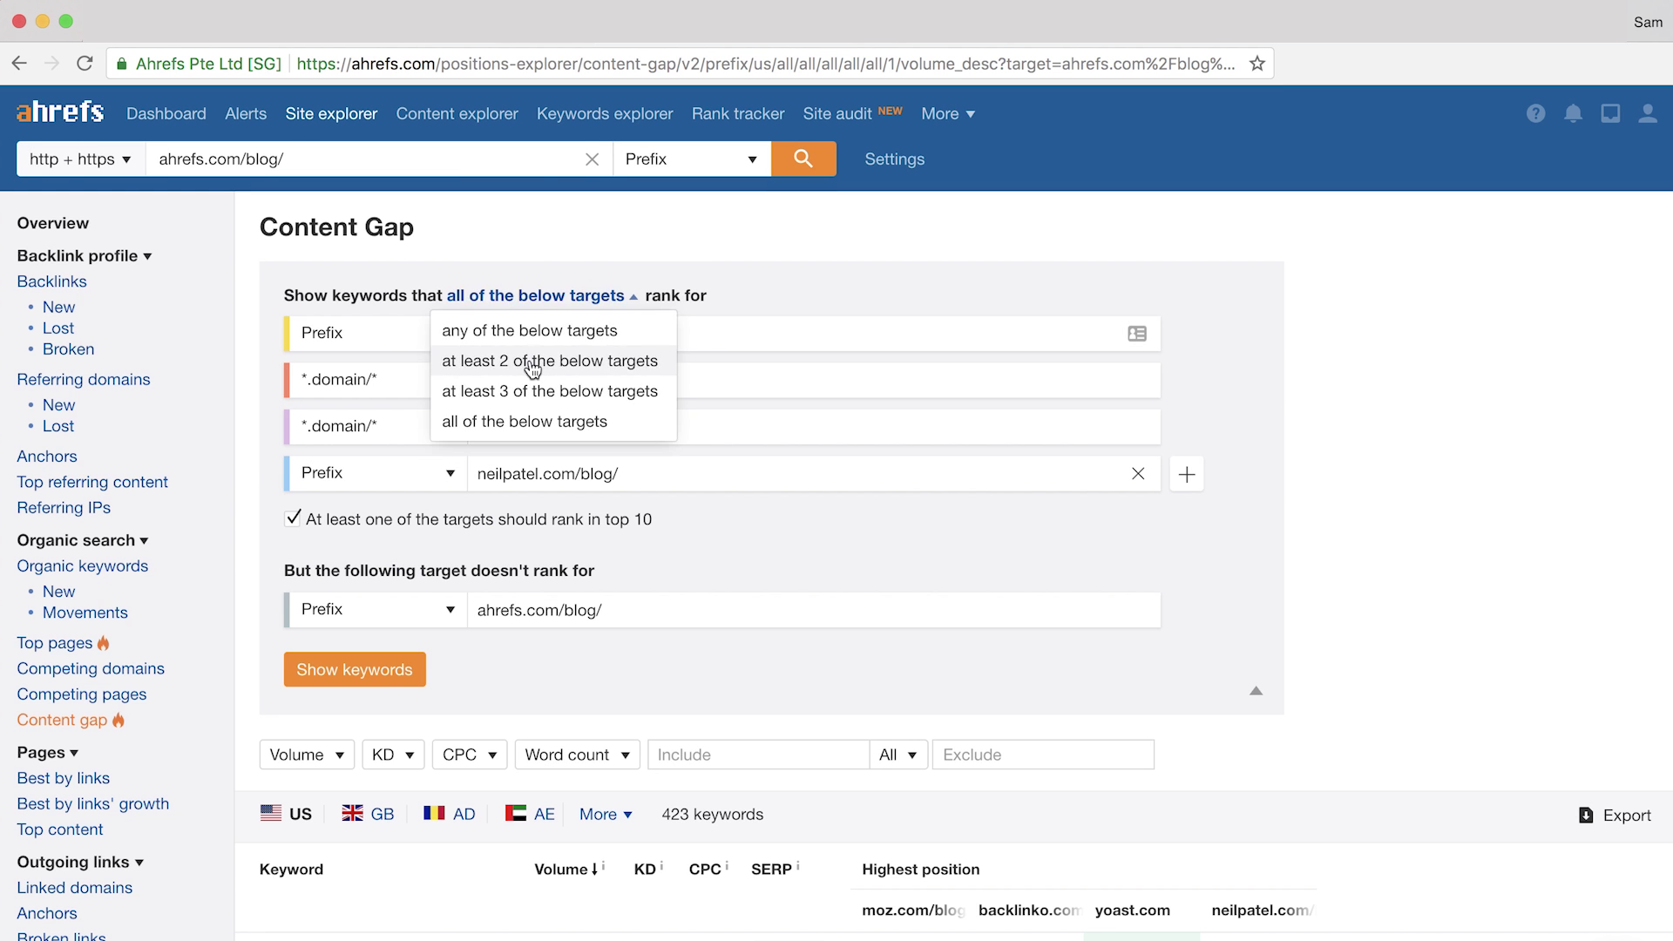
left_click(553, 376)
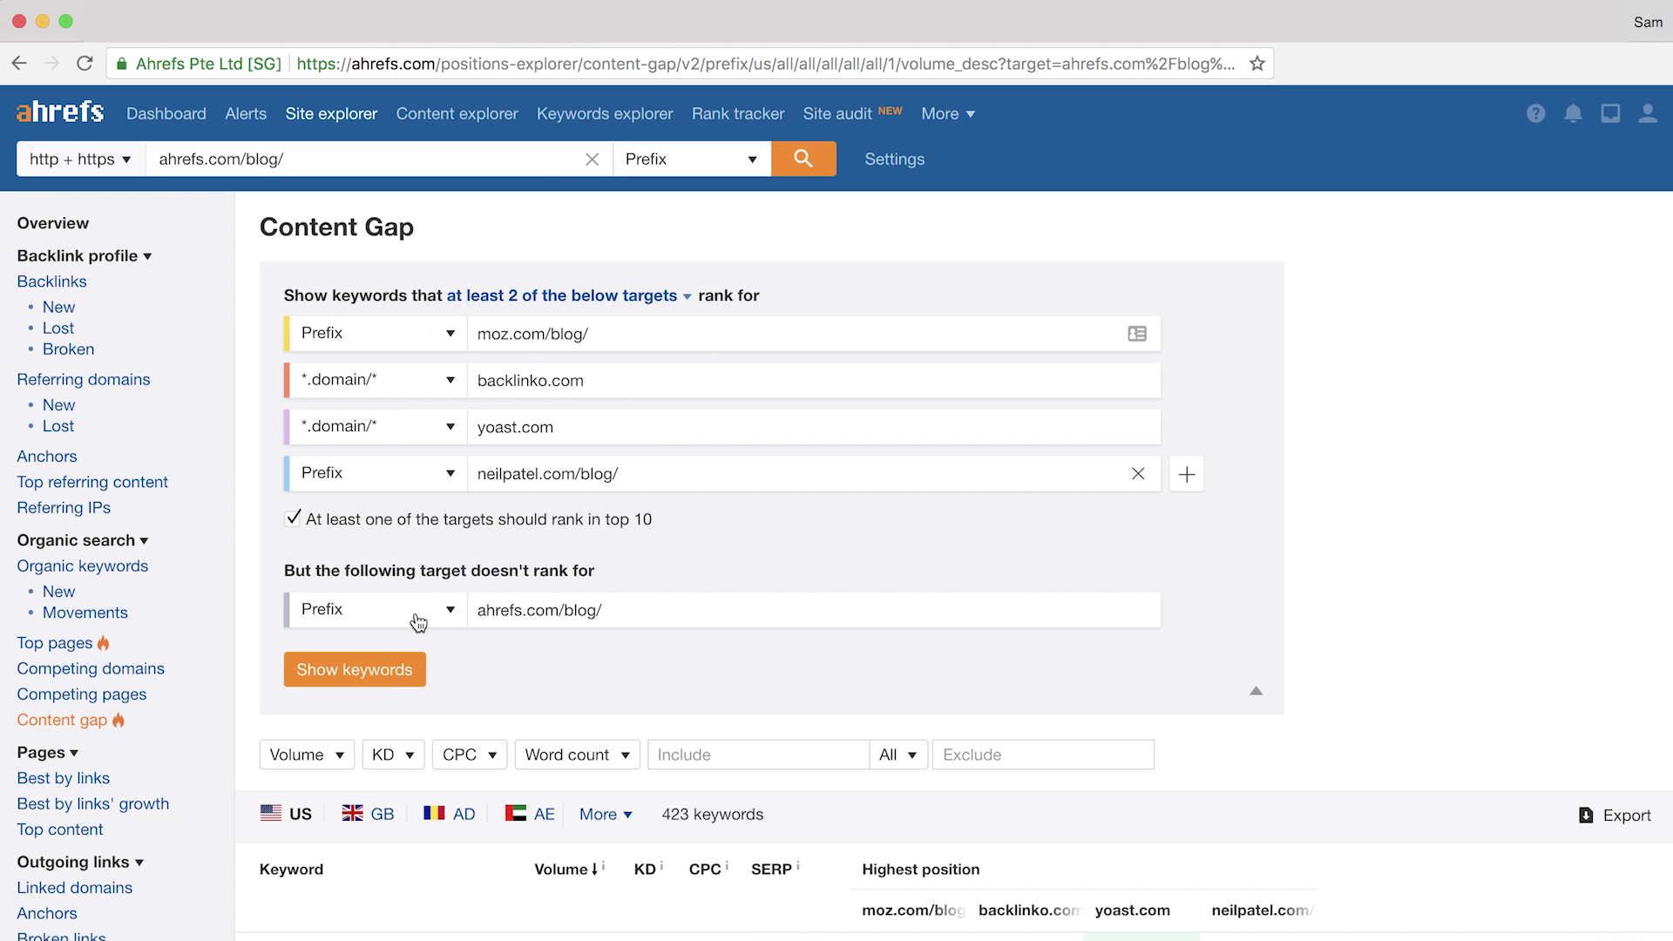
left_click(387, 682)
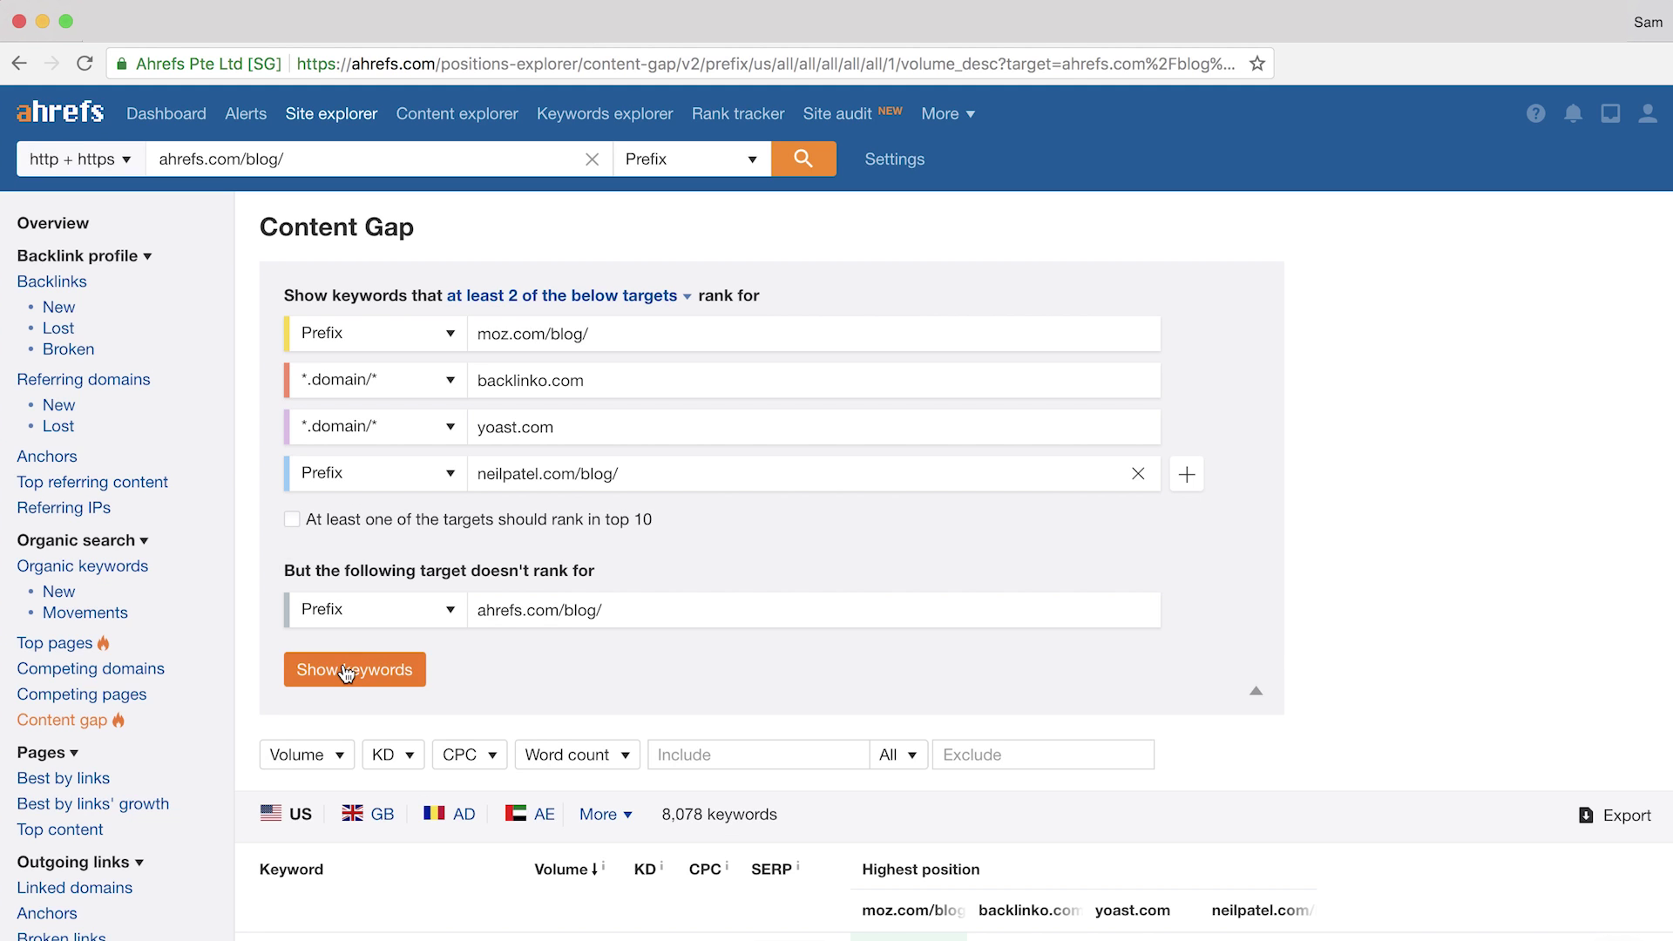
left_click(348, 671)
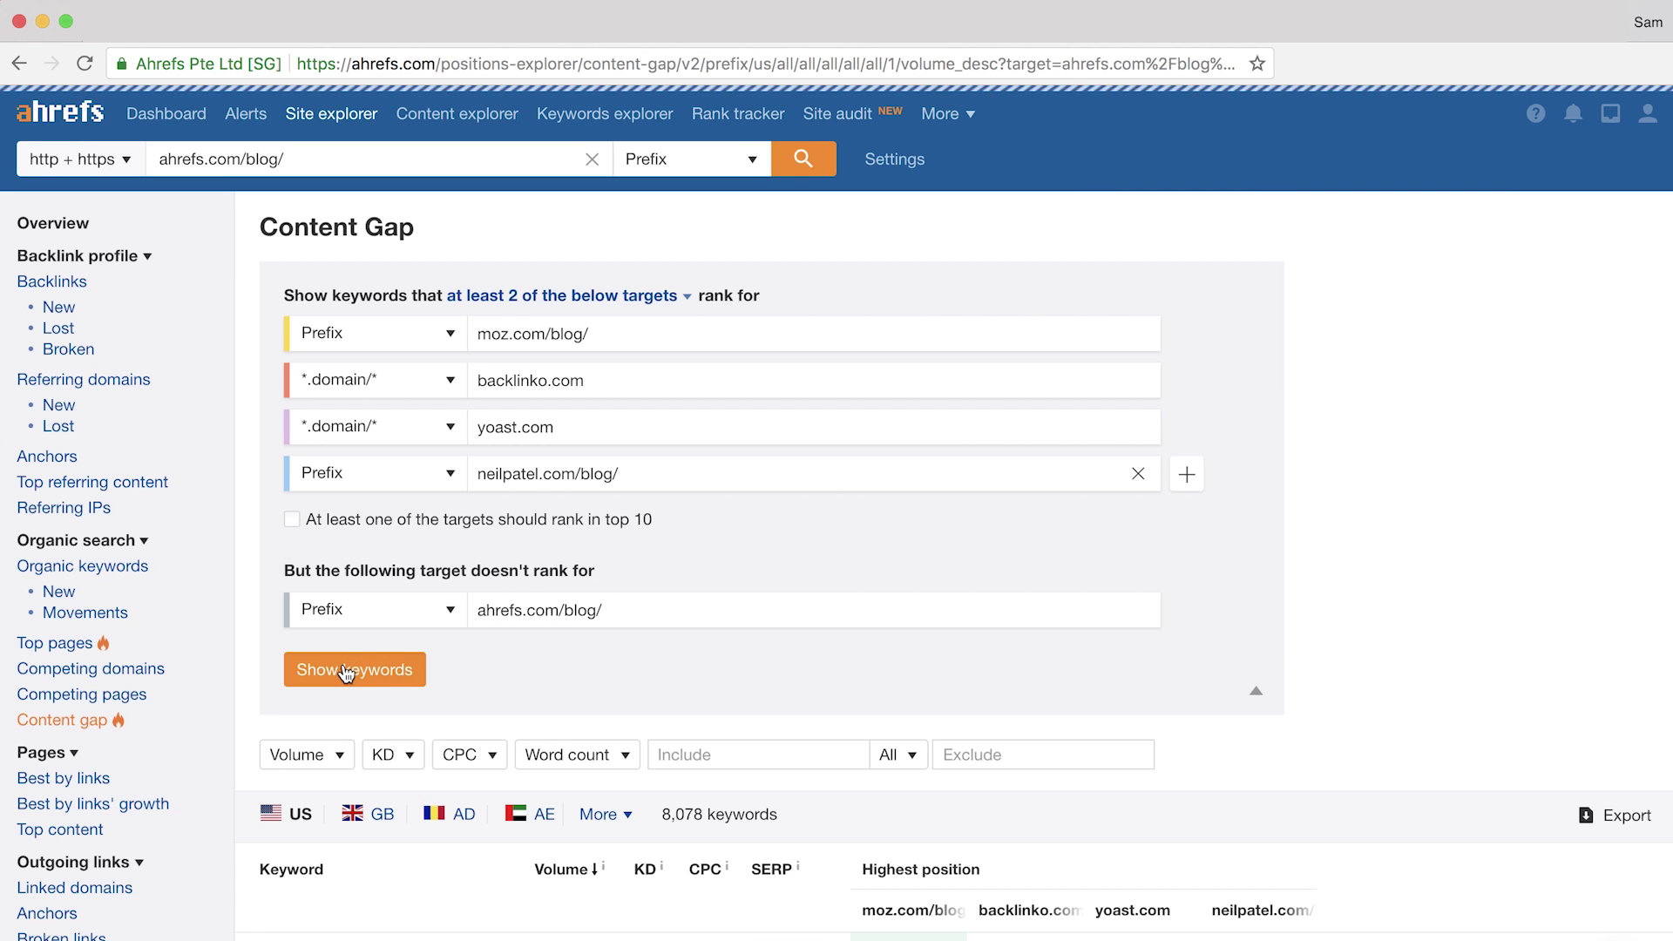
scroll(1393, 692, "down", 3)
scroll(1393, 692, "down", 5)
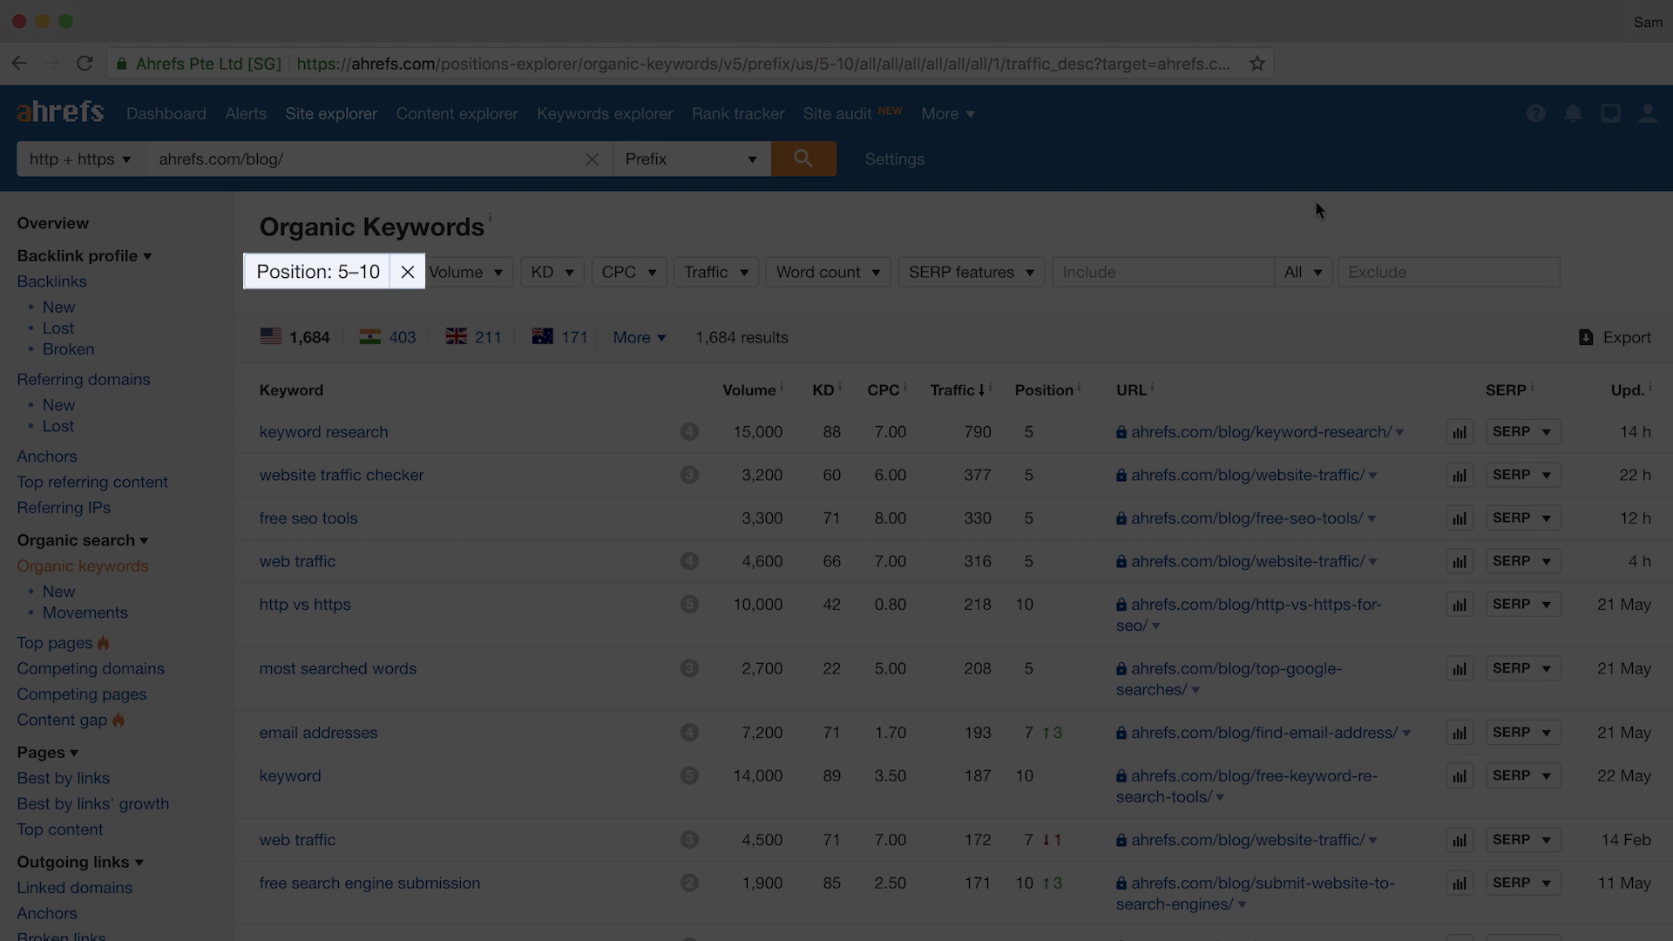
- Expand the 'link building' SERP and copy the WordStream result's link address
scroll(1316, 205, "down", 8)
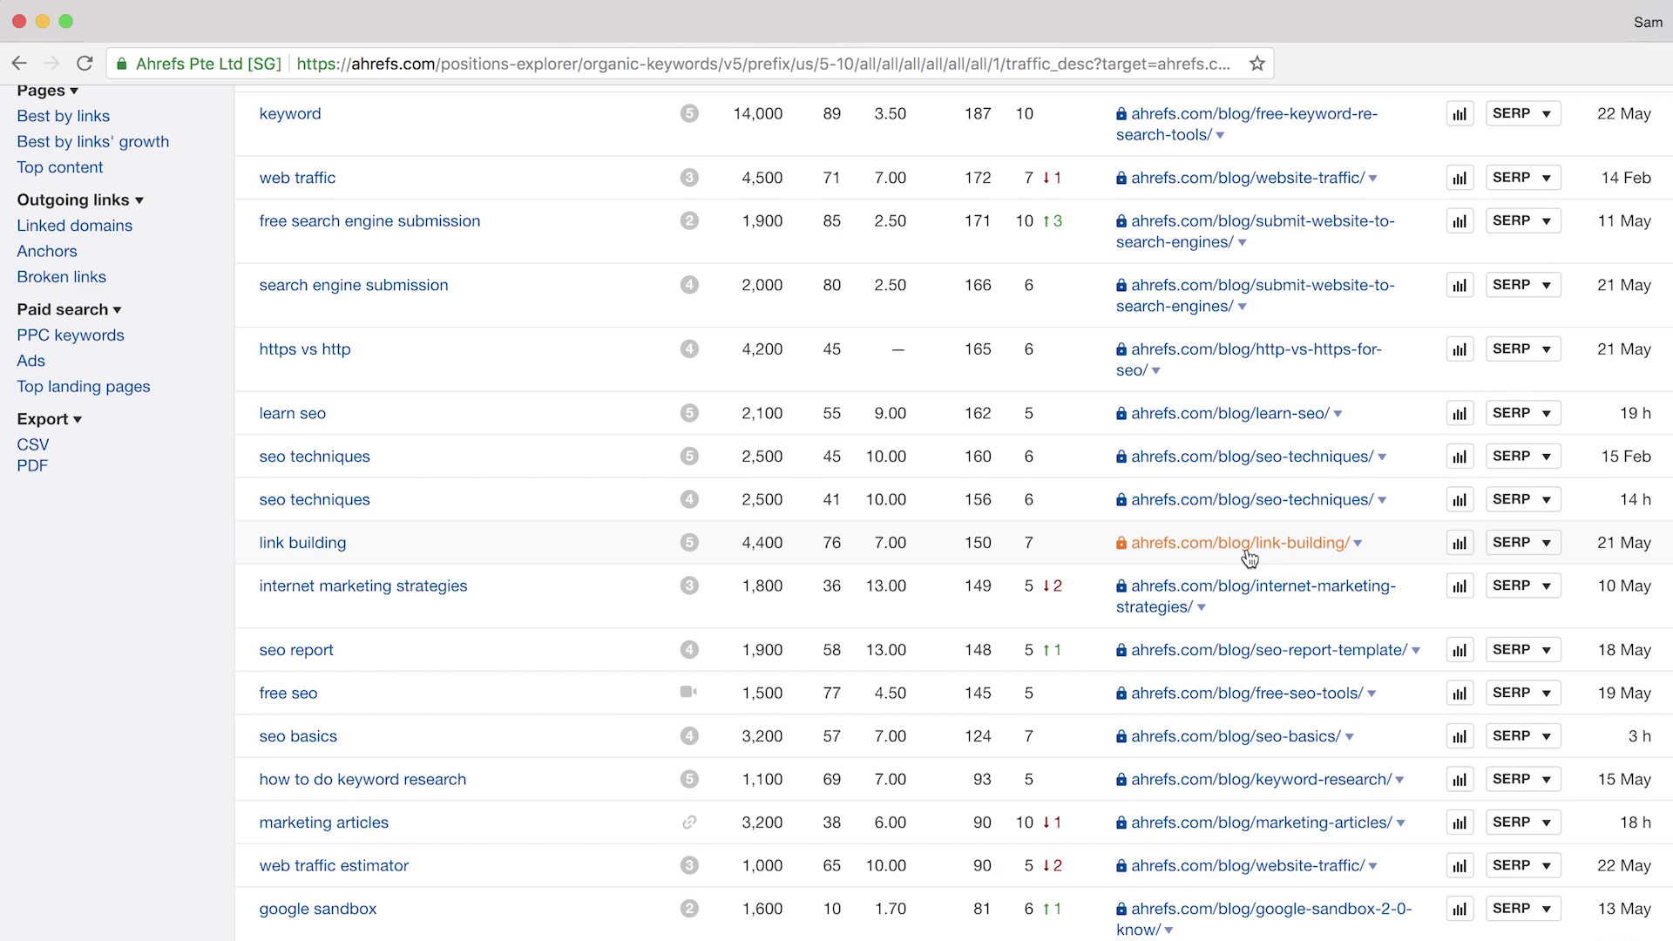
left_click(1248, 550)
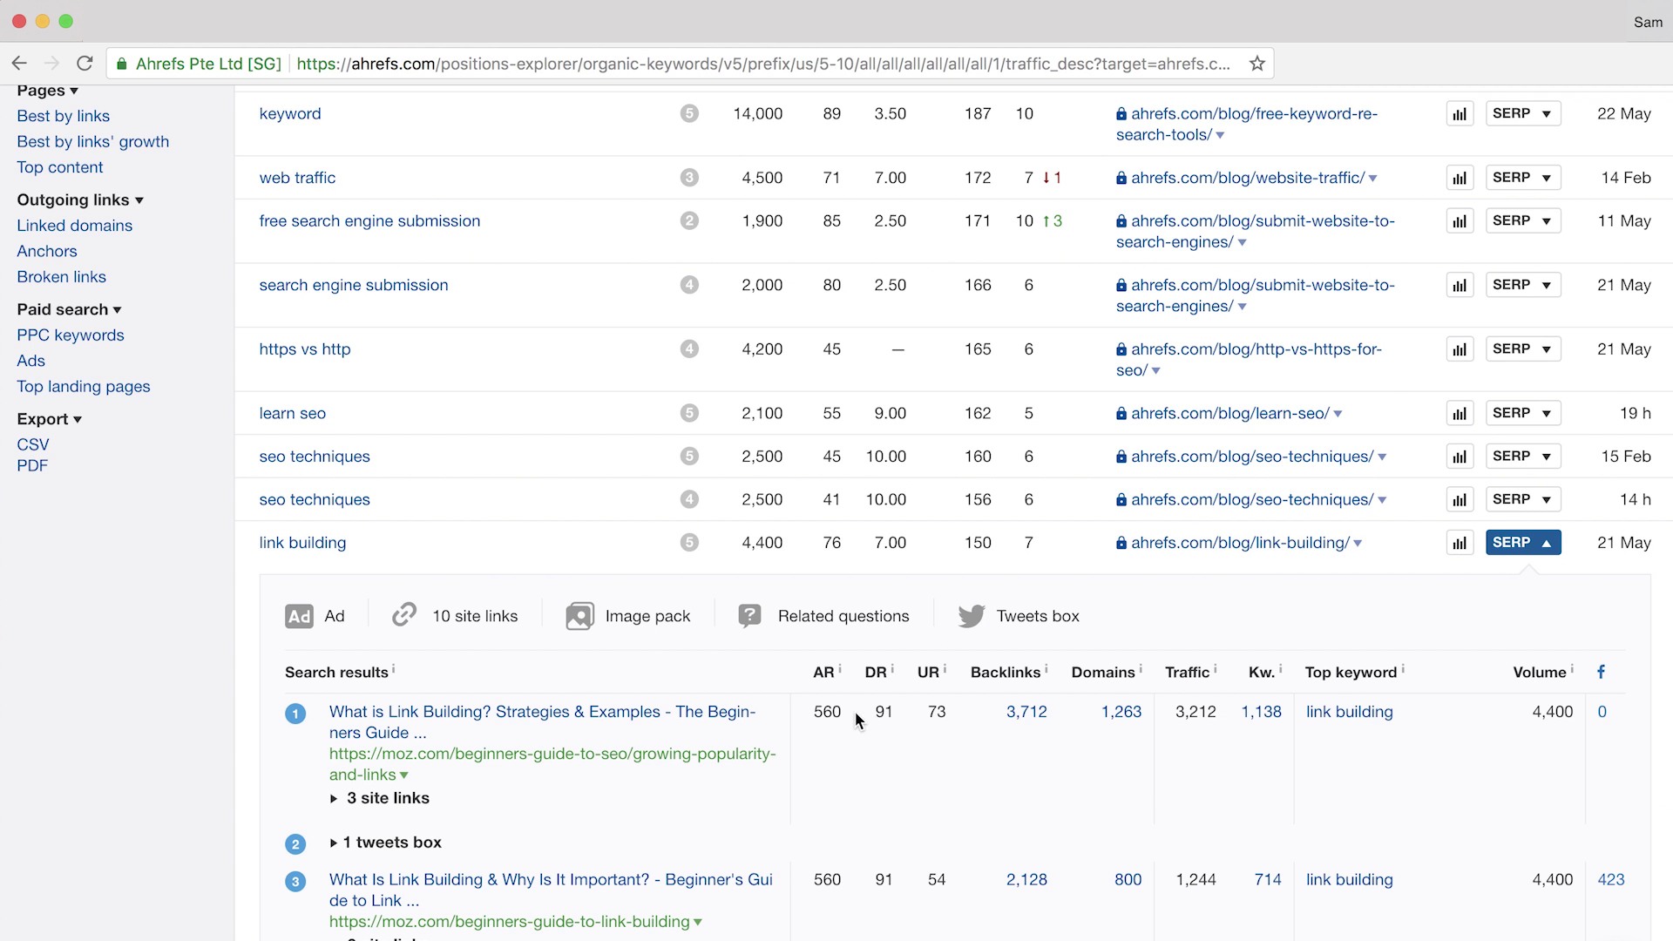
scroll(857, 719, "down", 5)
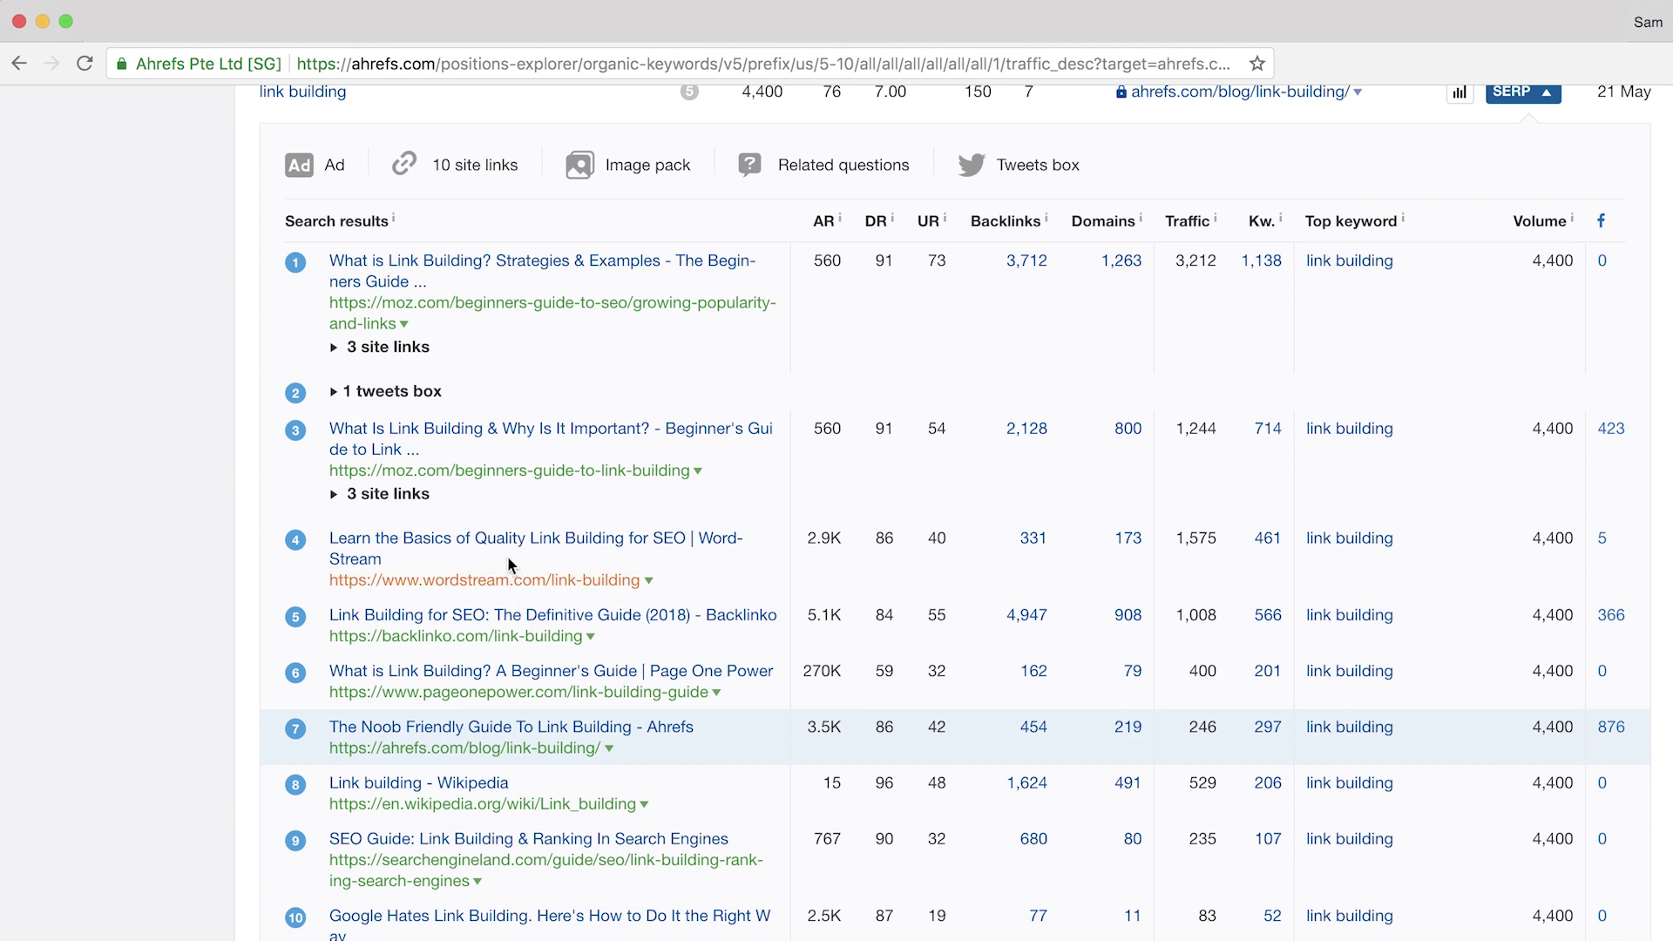
right_click(506, 559)
left_click(565, 654)
- Paste the WordStream and Backlinko link-building pages as the second and third targets
key("ctrl+v")
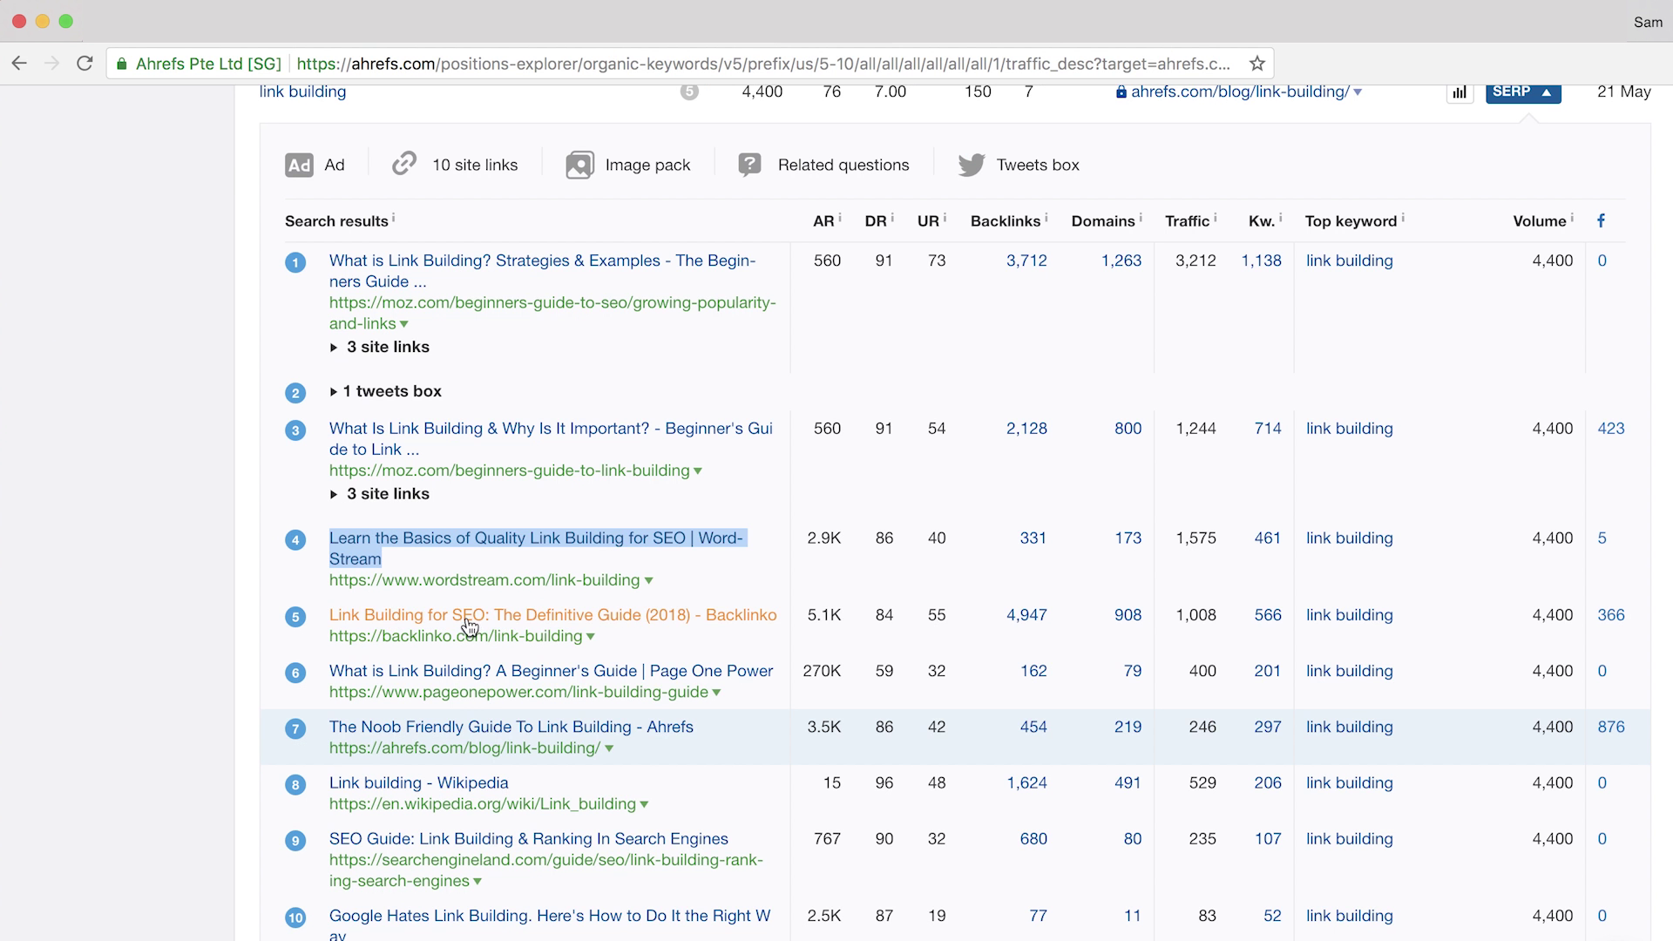
right_click(469, 624)
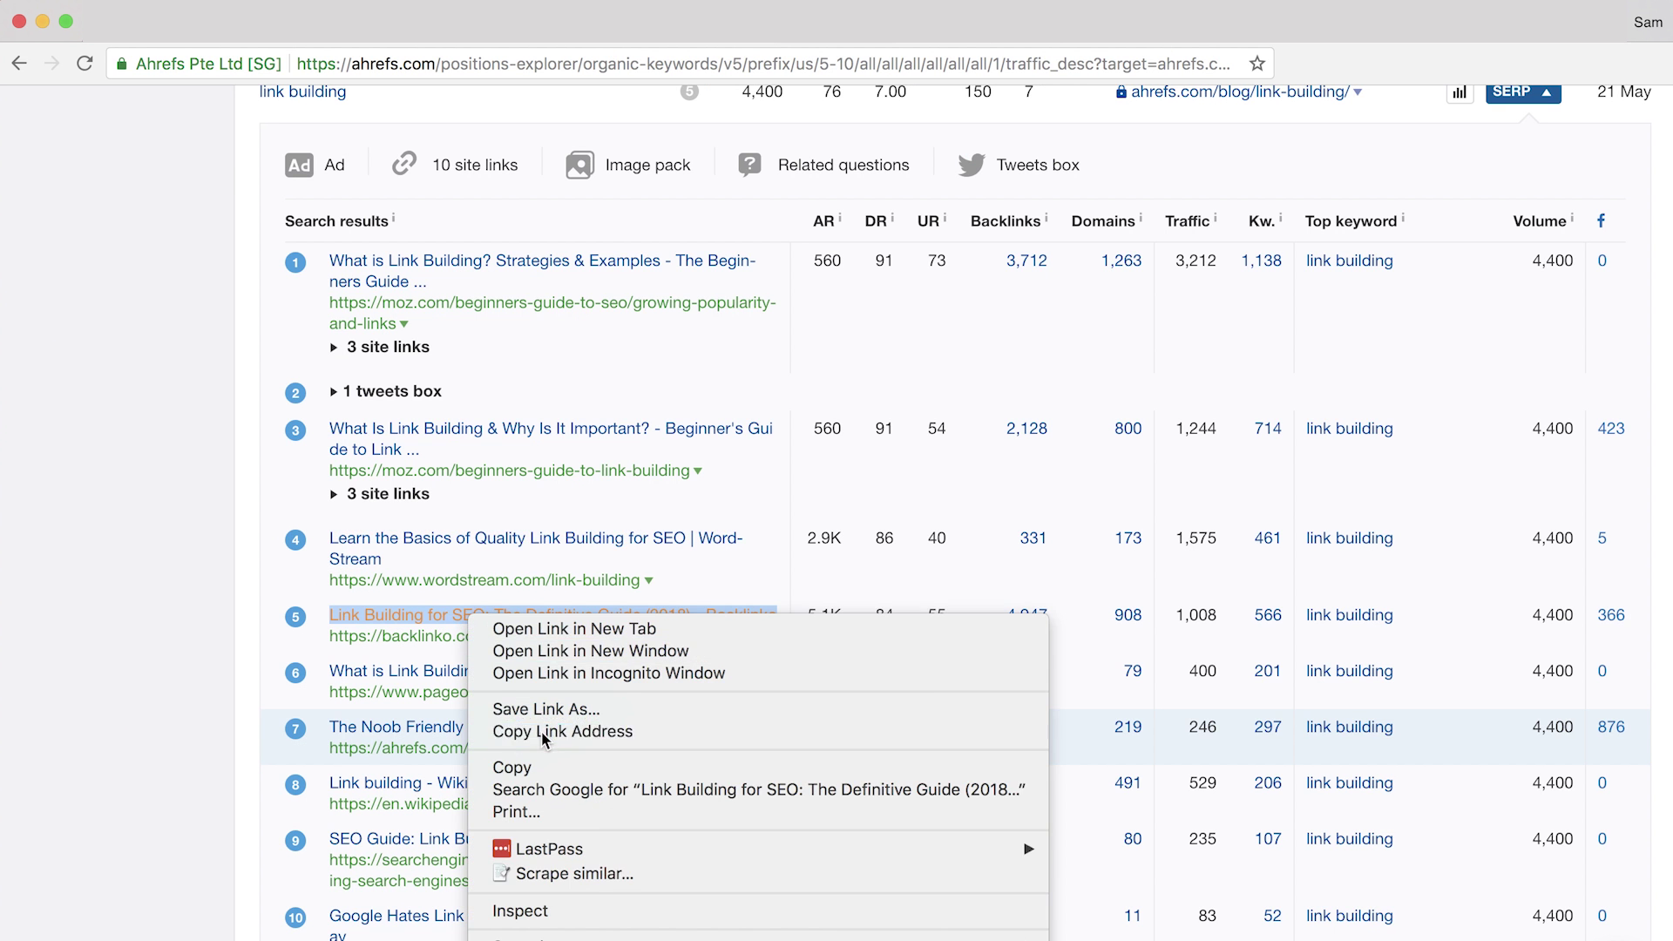
left_click(541, 729)
key("ctrl+v")
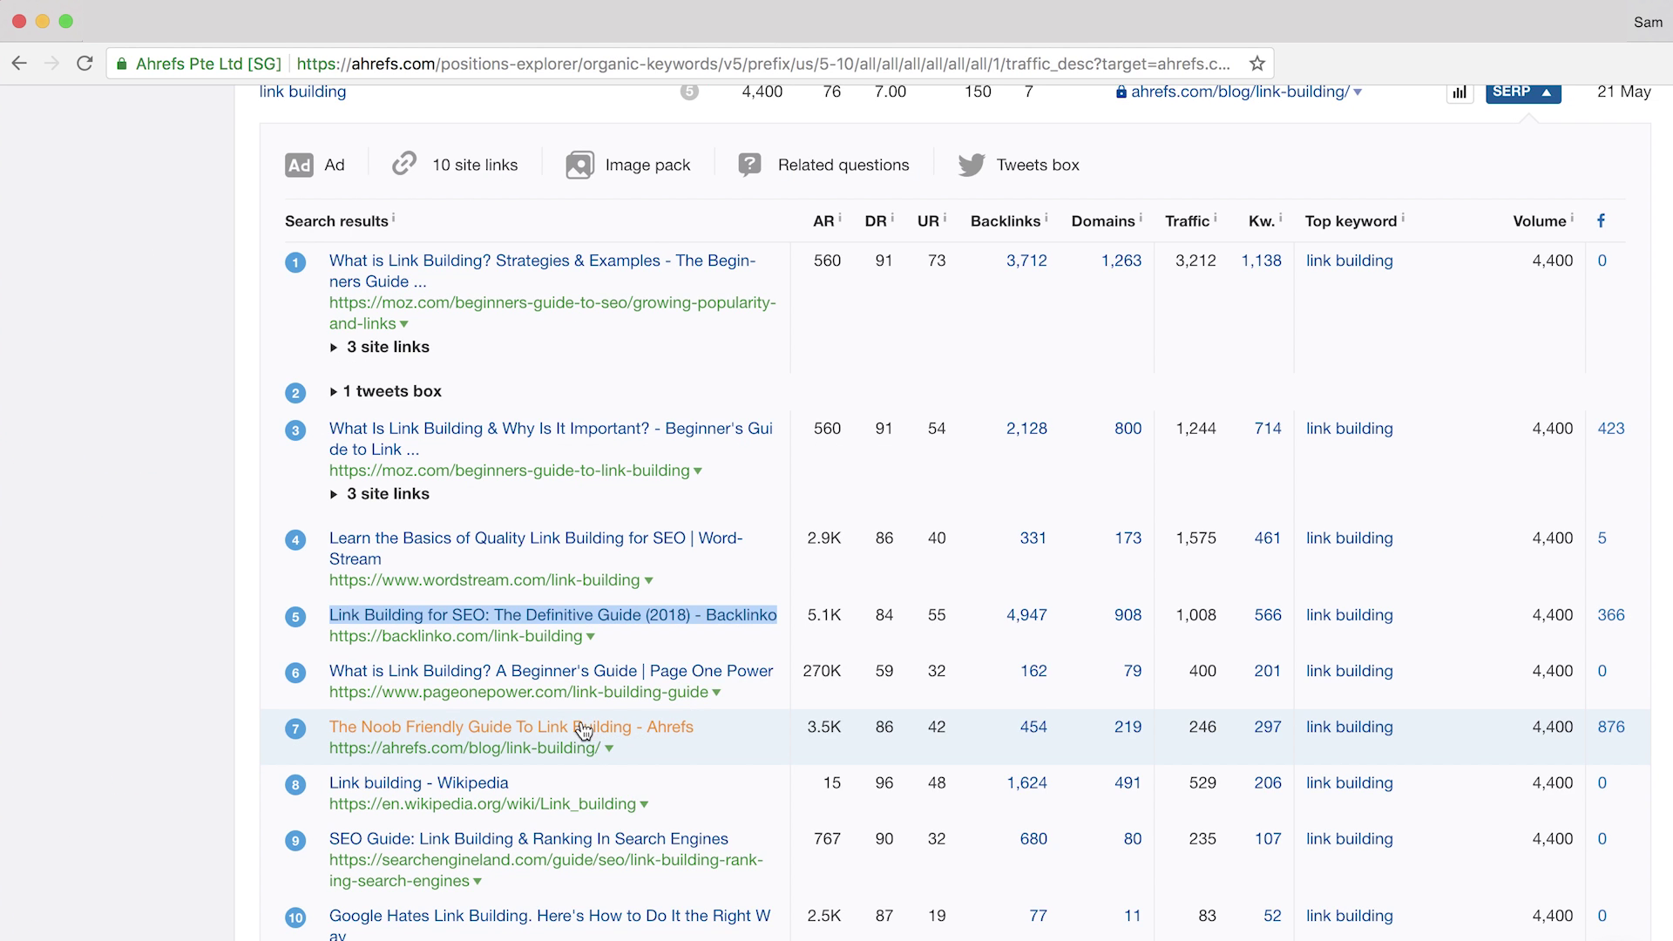
- Replace the excluded target with the Ahrefs link building guide URL
right_click(581, 729)
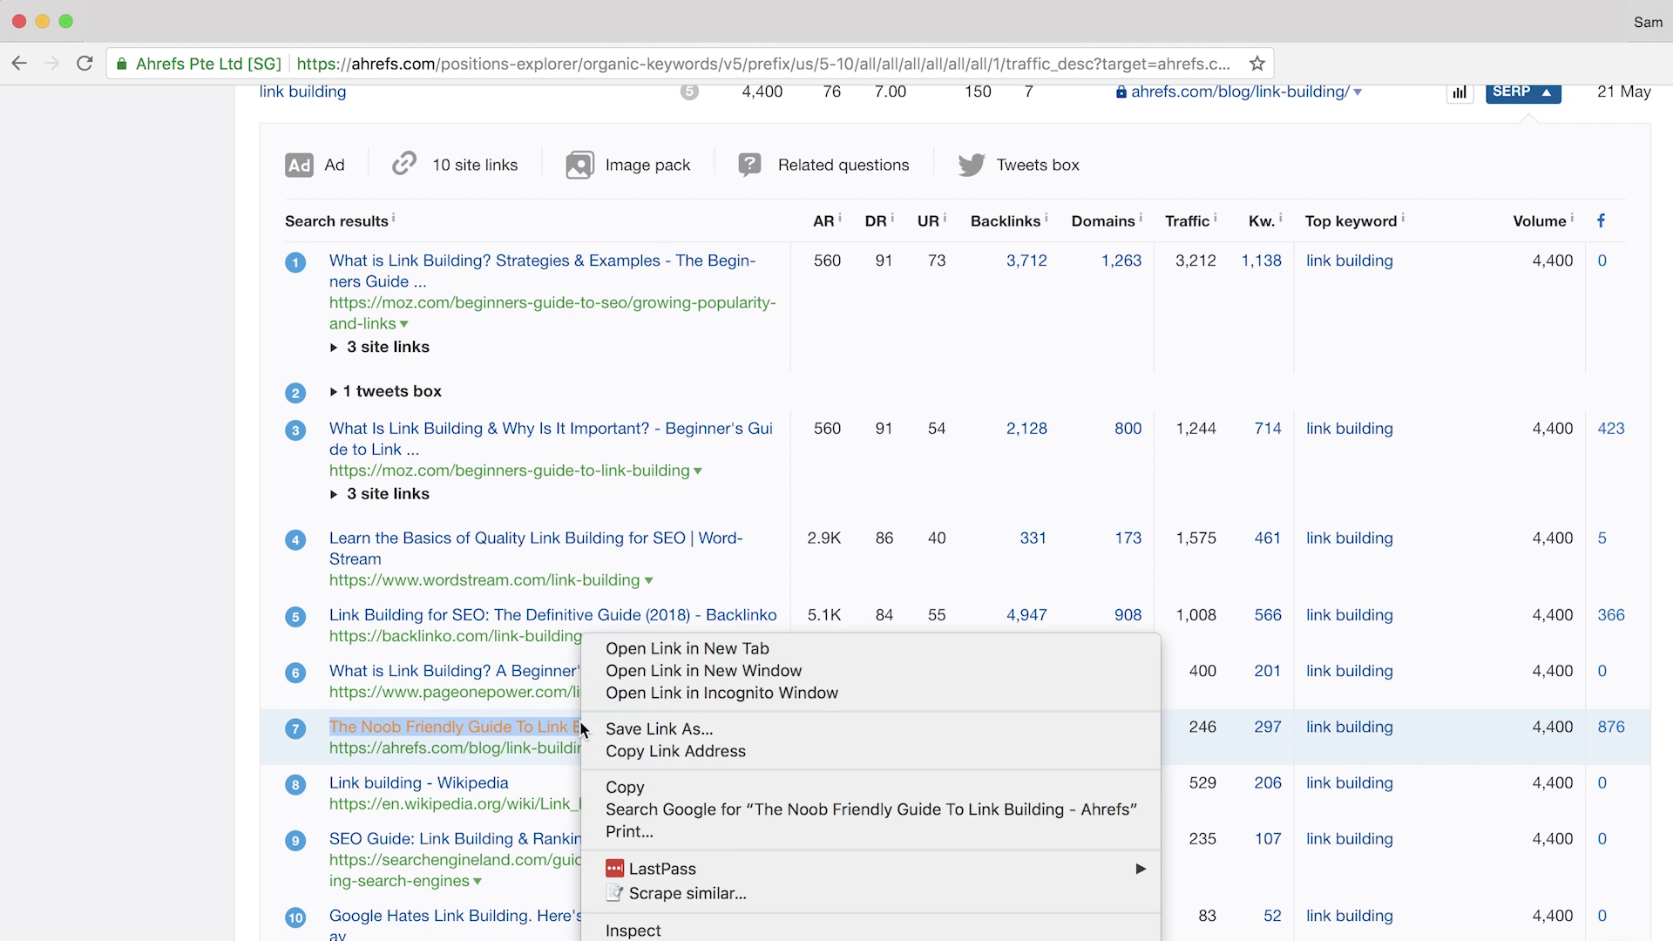
left_click(625, 754)
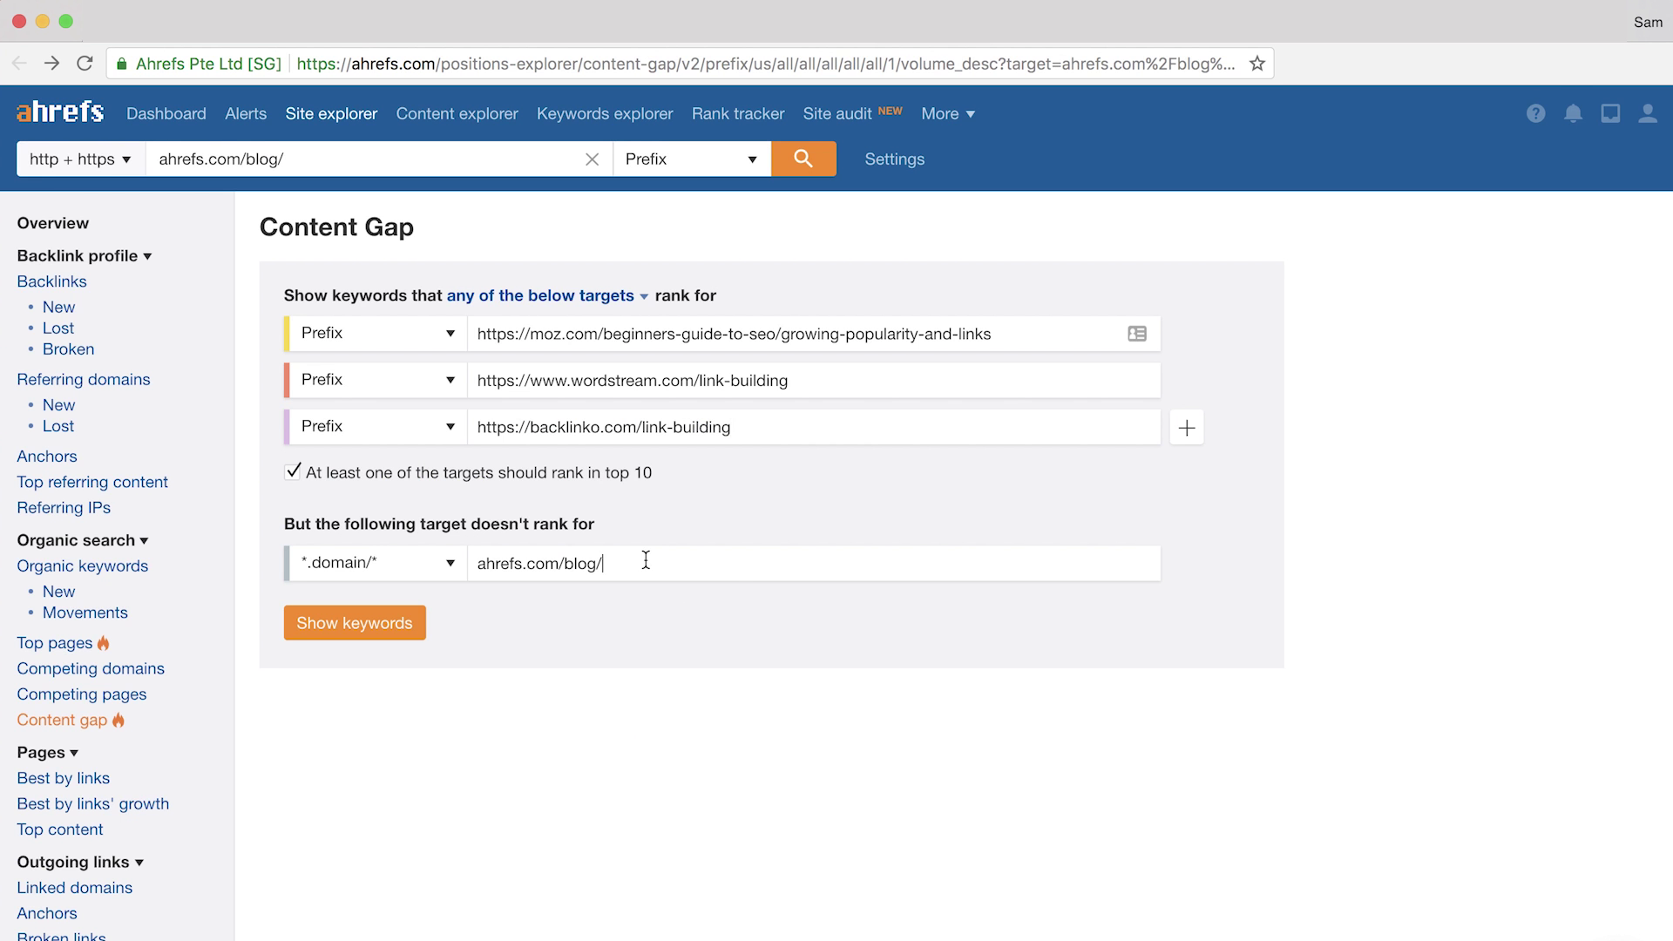
key("ctrl+a")
key("ctrl+v")
left_click(845, 513)
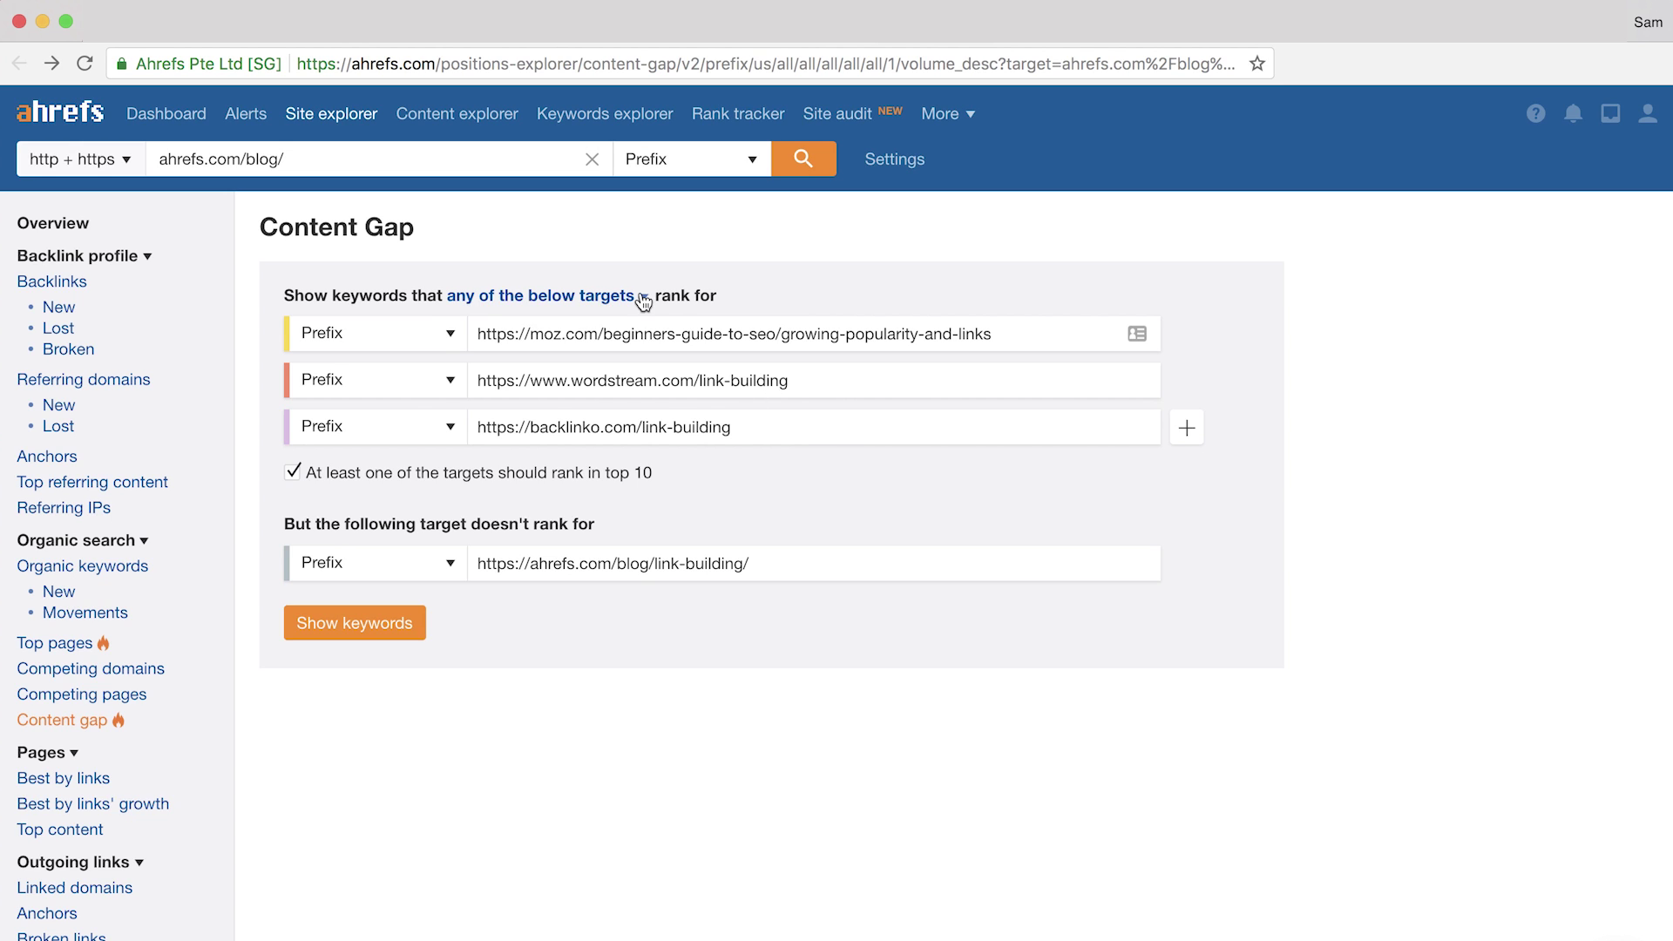
- Require all of the targets to rank and rerun, returning 28 keywords
left_click(608, 296)
left_click(591, 390)
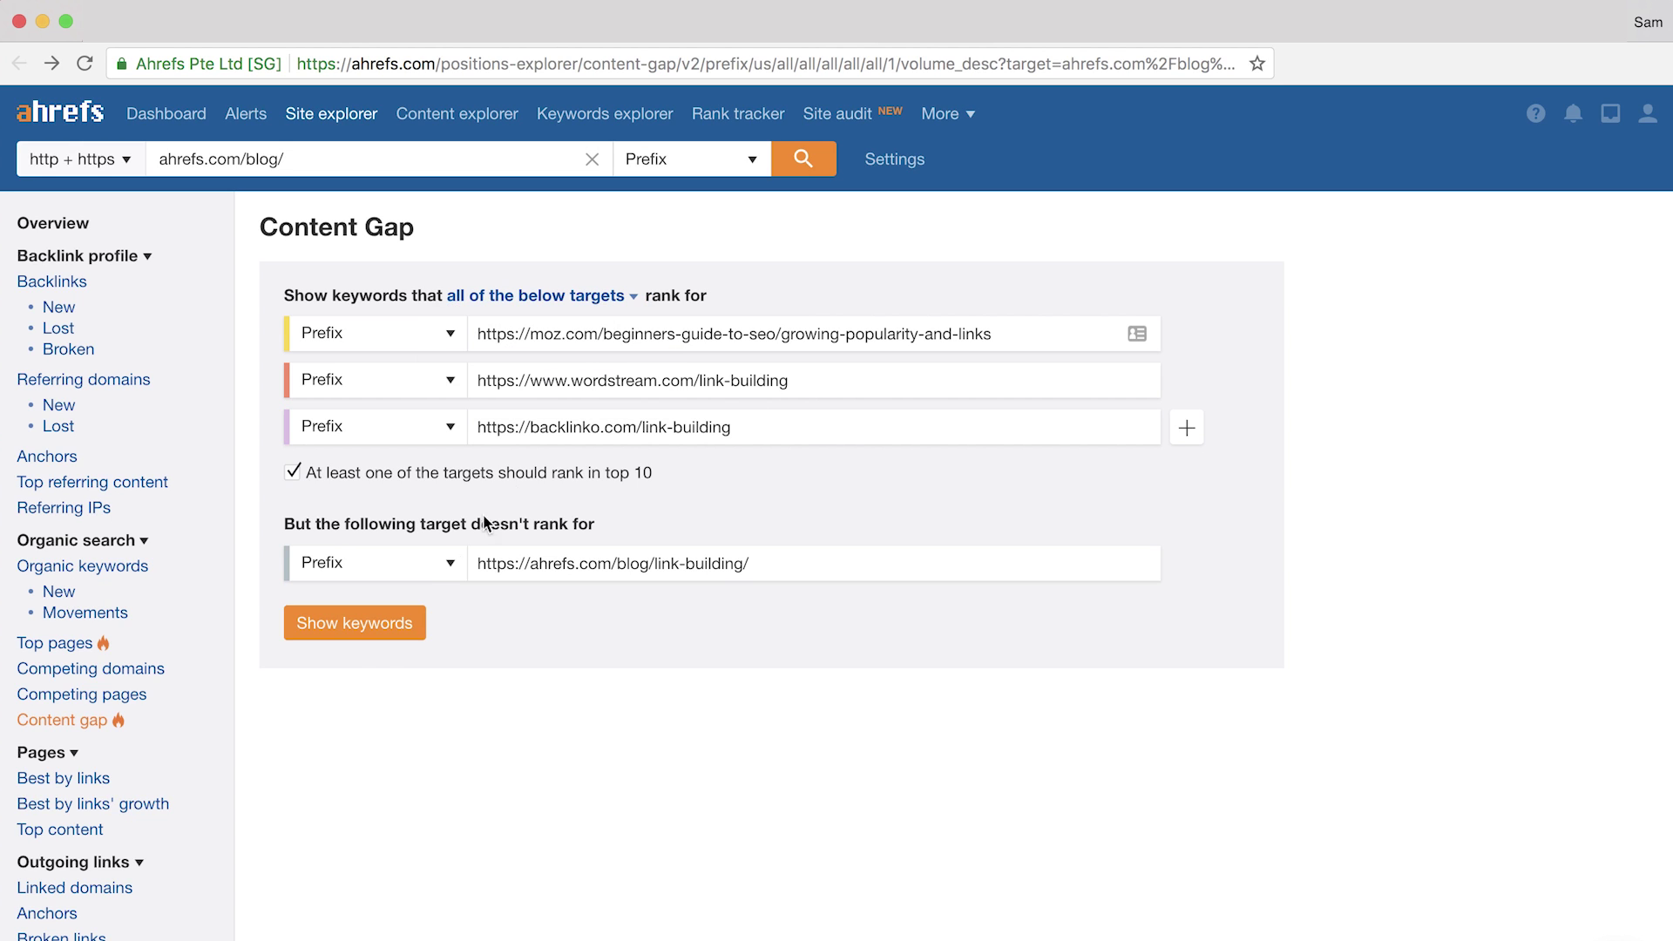
left_click(379, 637)
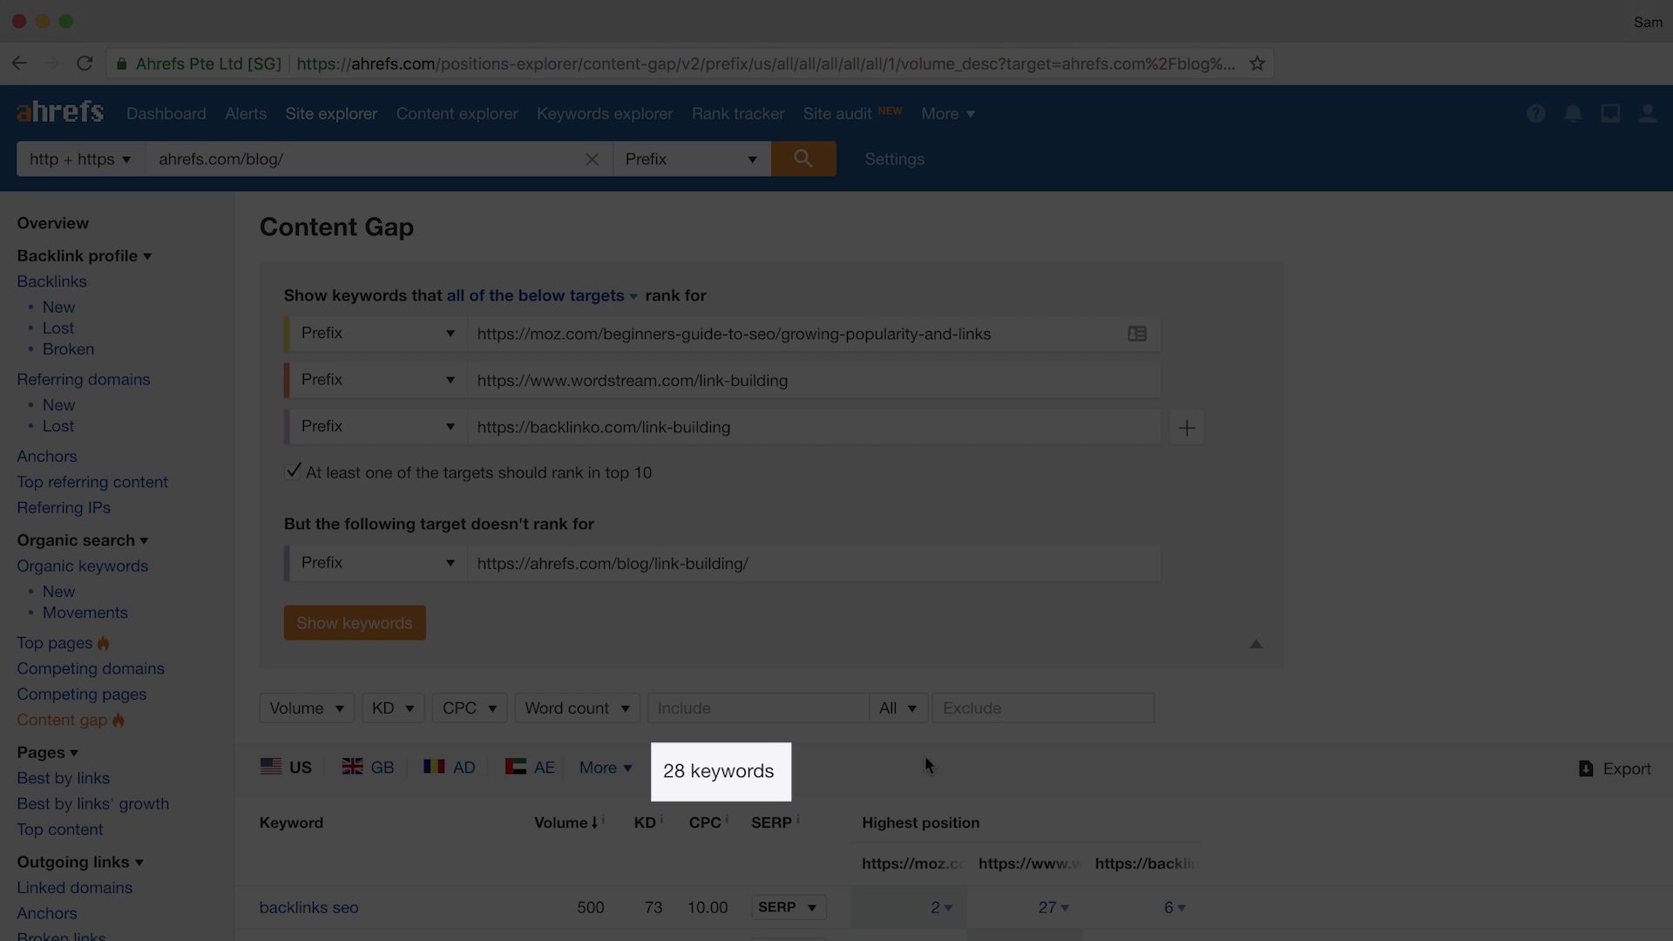
- Scroll through the 28 keywords all three link-building pages rank for but our guide doesn't
scroll(926, 764, "down", 3)
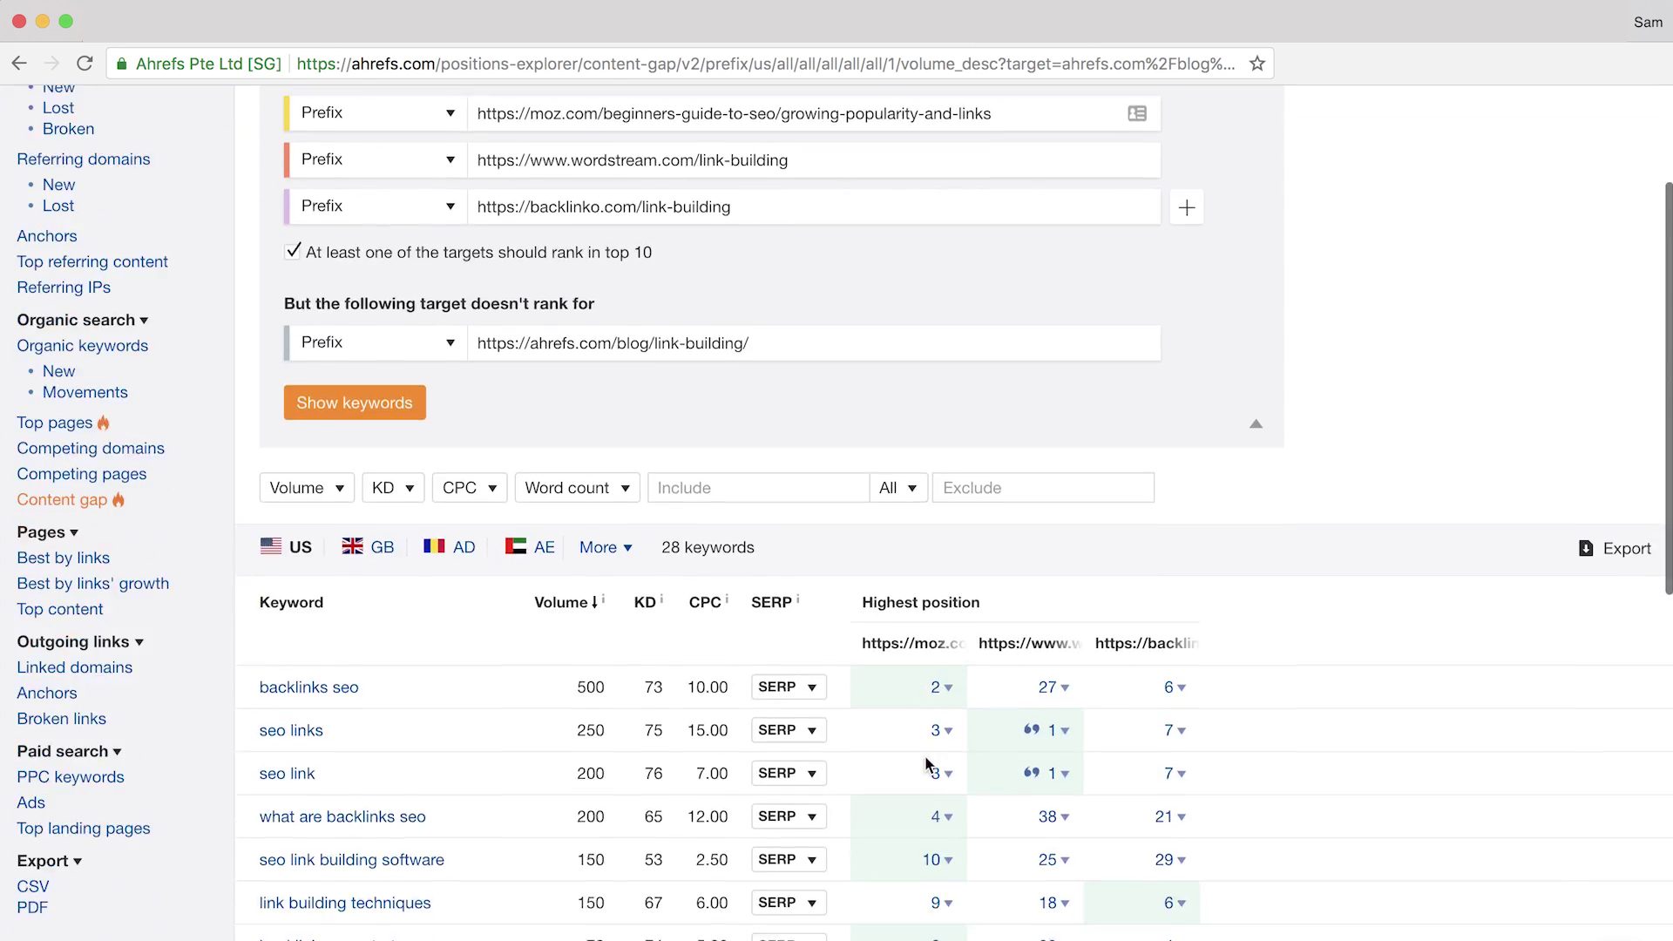
scroll(926, 765, "down", 1)
scroll(926, 765, "down", 2)
scroll(927, 764, "down", 2)
scroll(926, 764, "down", 3)
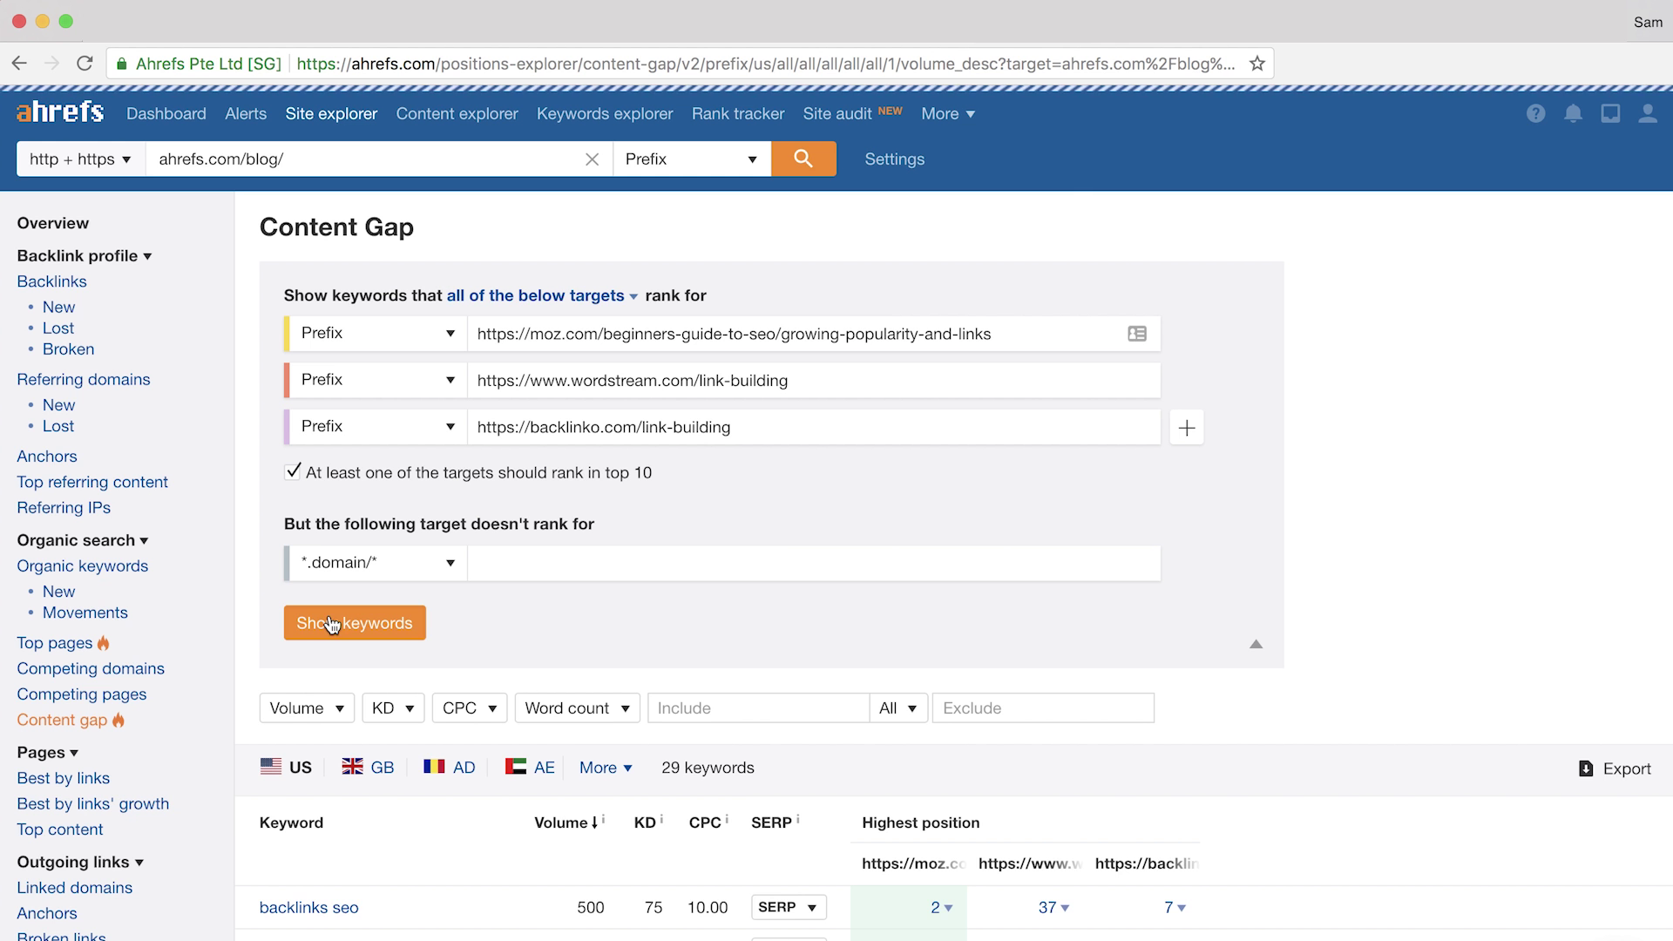
- Rerun the report with the excluded field empty and review the 83 shared keywords
left_click(332, 623)
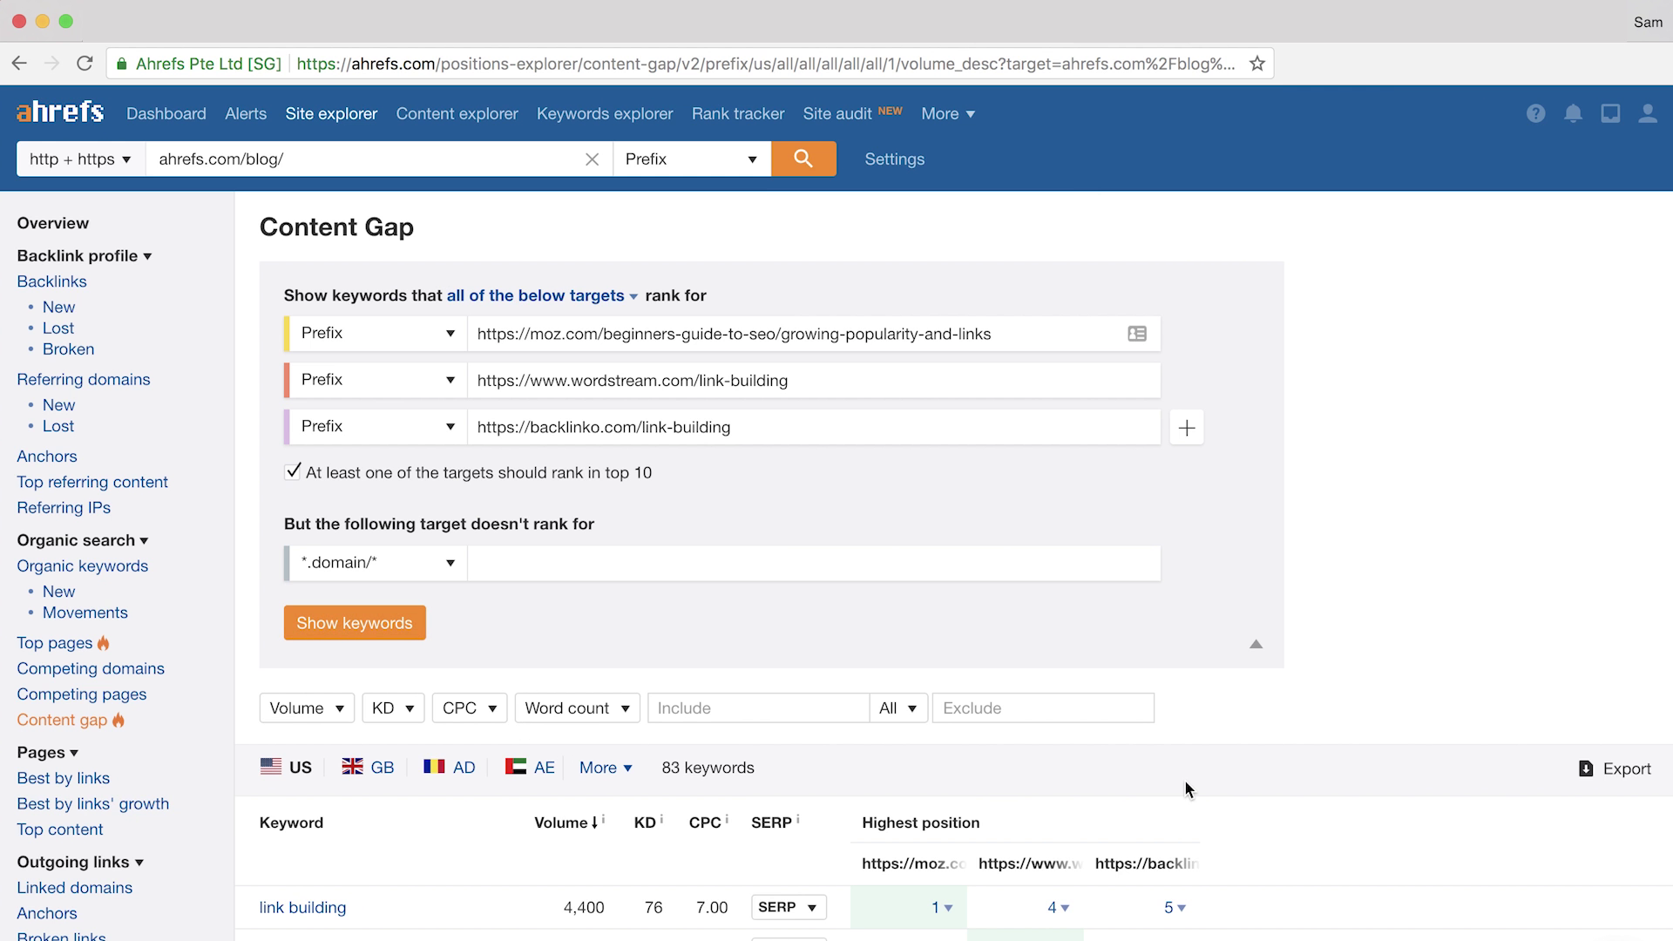
scroll(1186, 789, "down", 7)
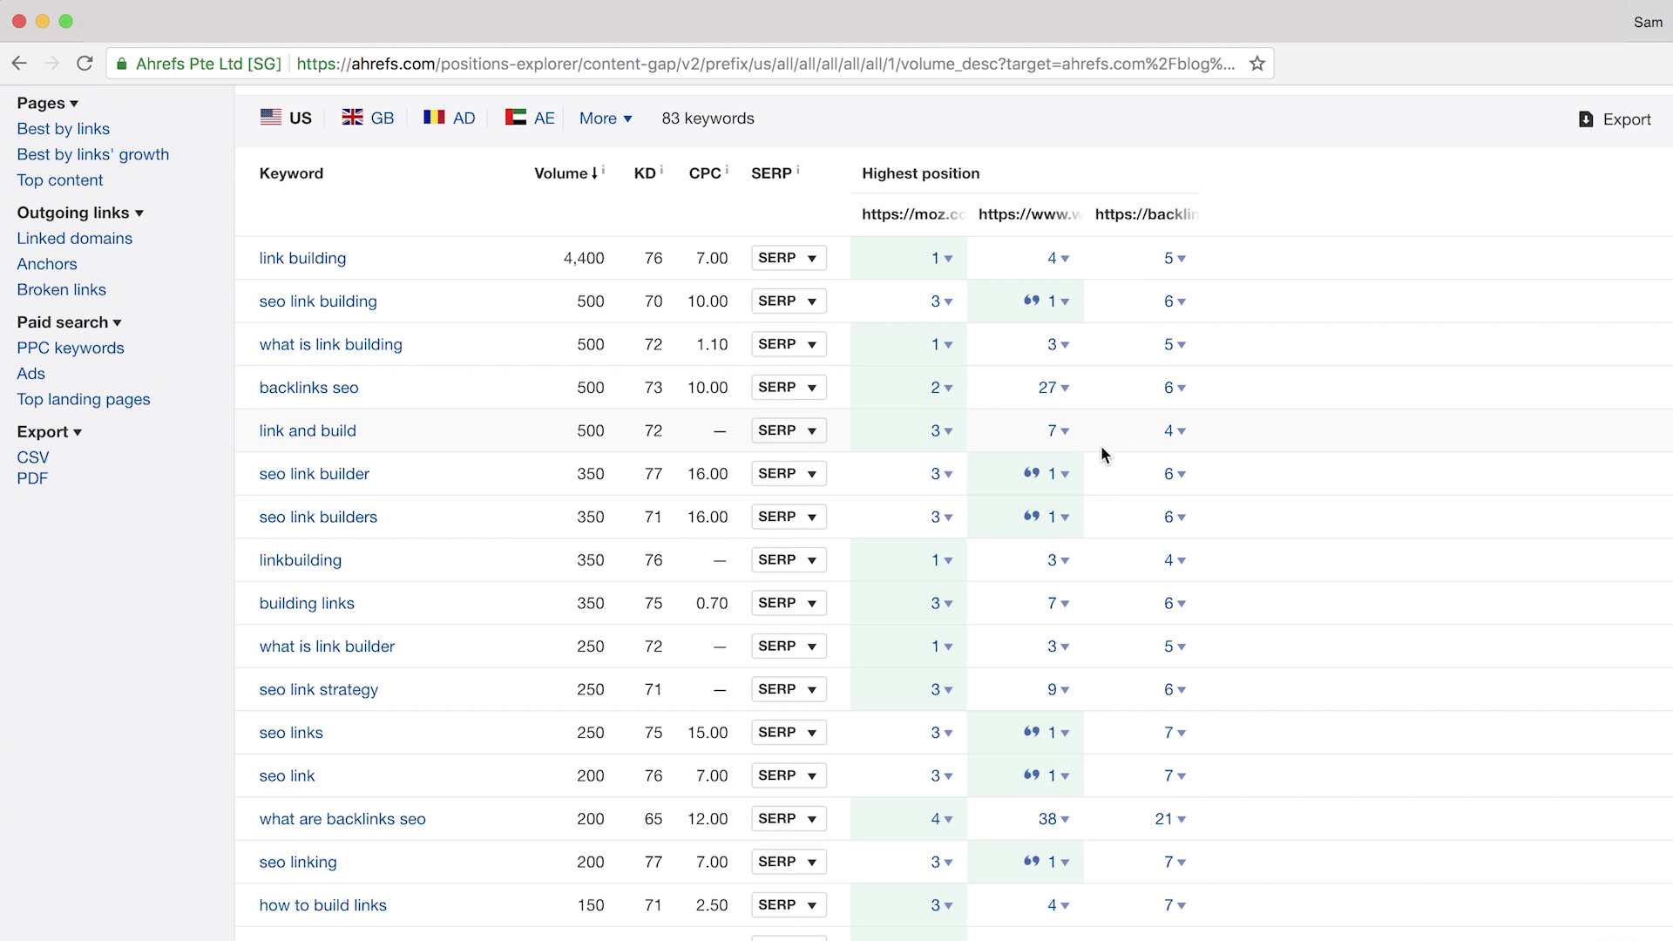
scroll(1066, 676, "up", 1)
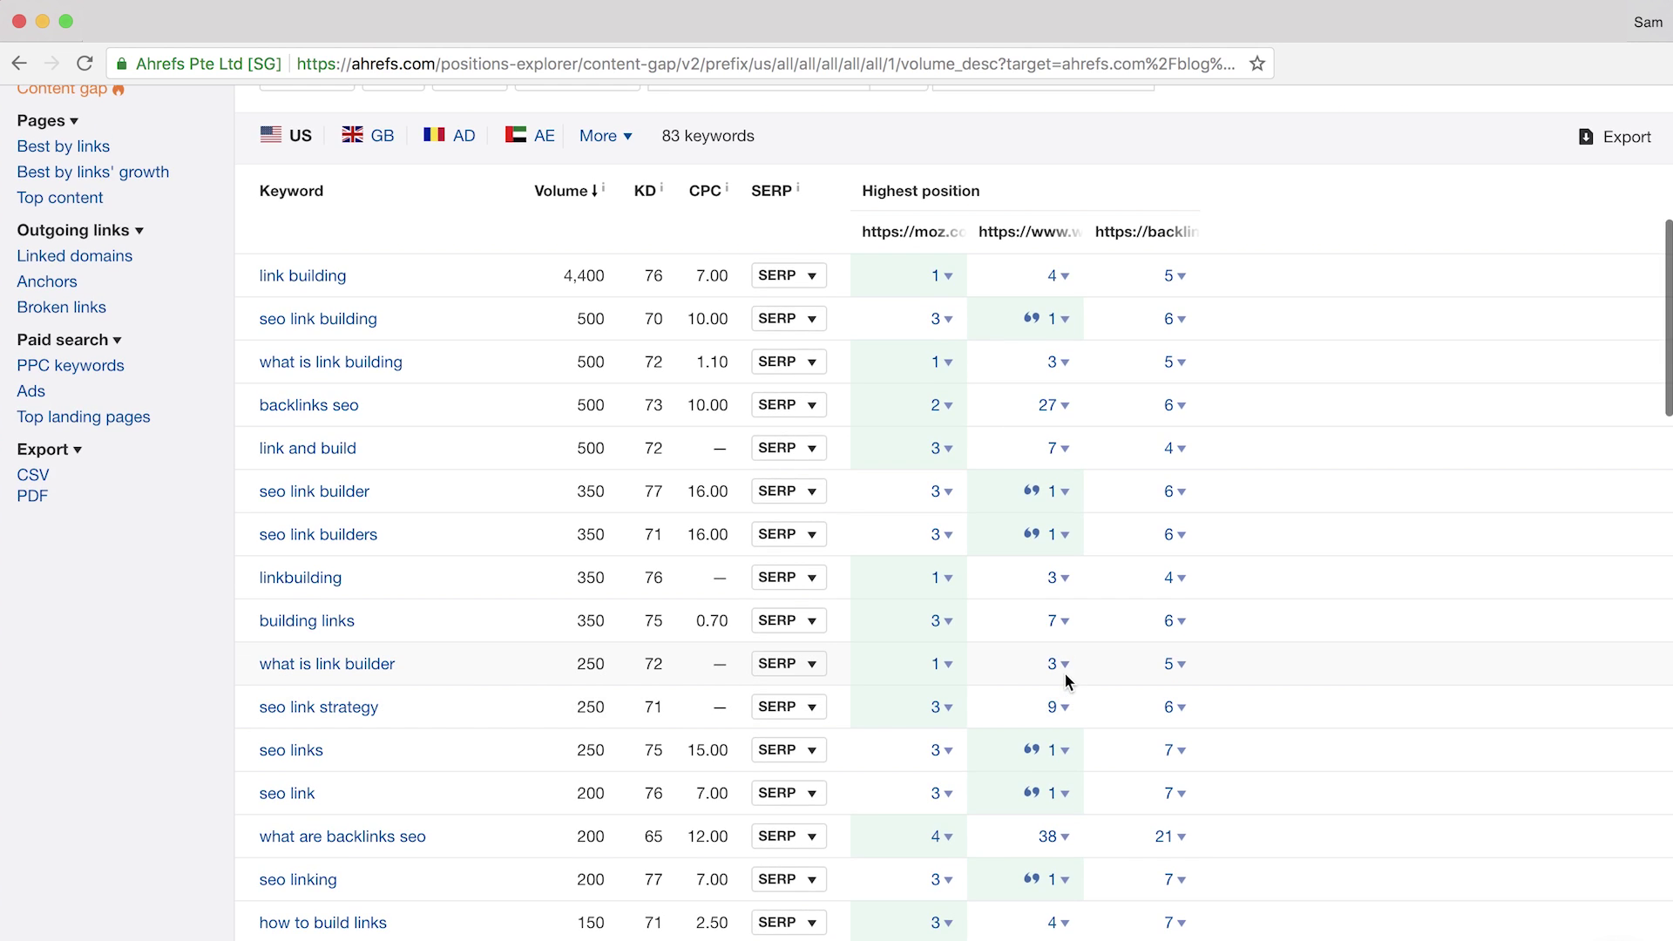
scroll(1068, 682, "up", 1)
scroll(1069, 682, "down", 3)
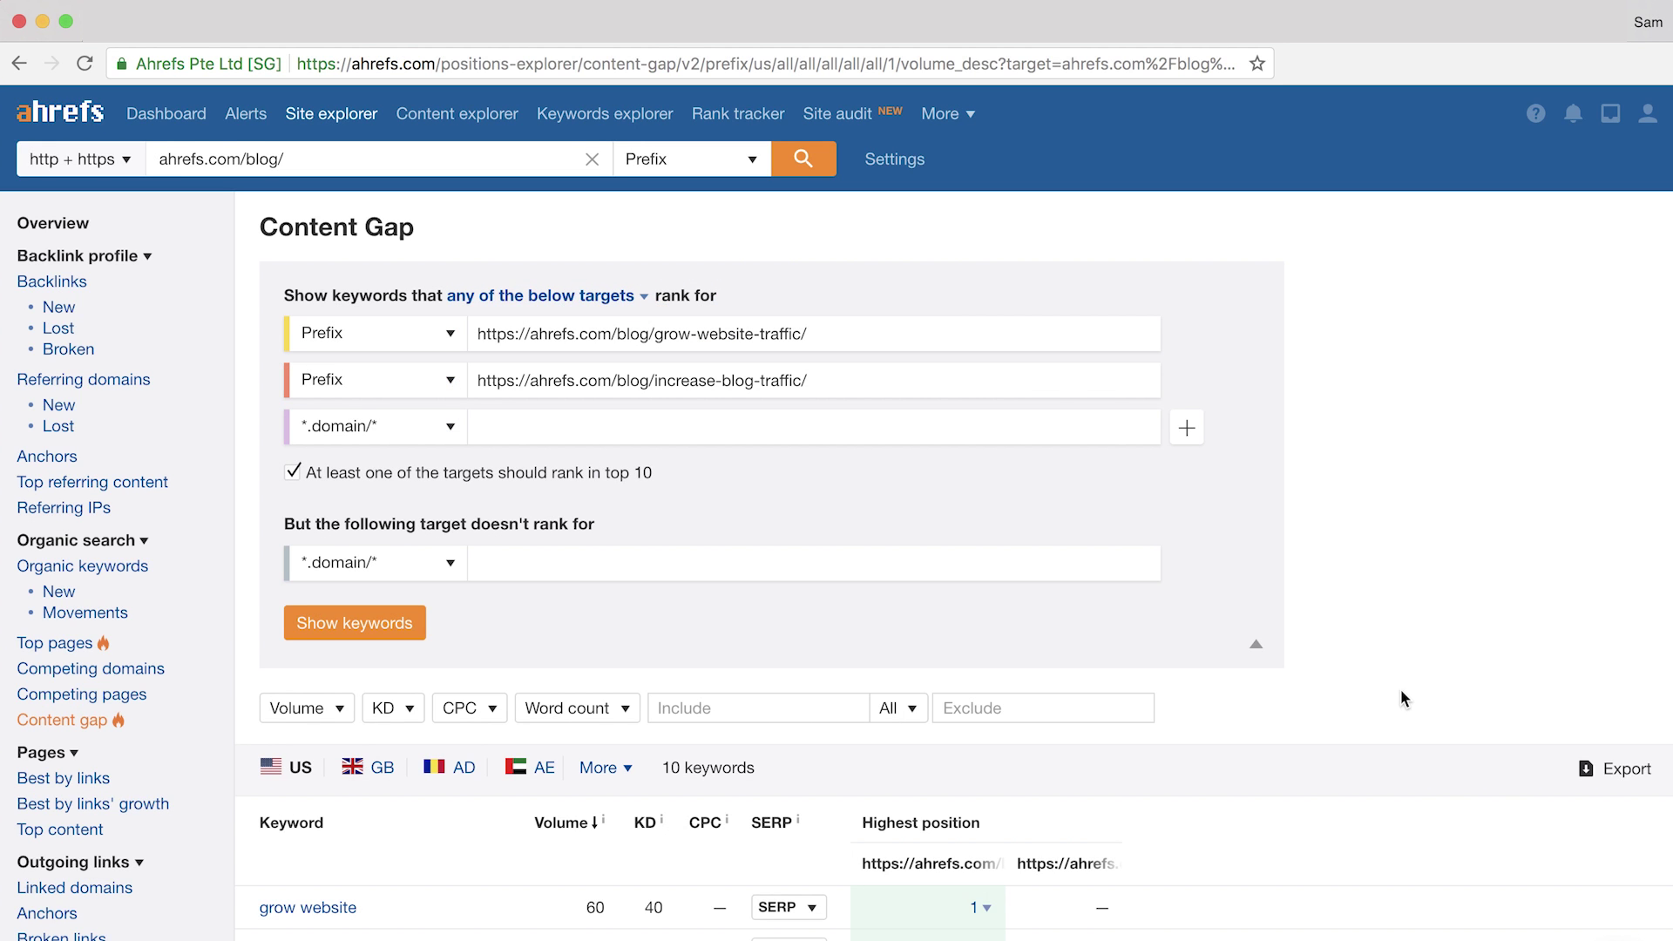
- Scroll to the 10 gap keywords, all ranked by grow-website-traffic at positions 1–8
scroll(1402, 691, "down", 2)
scroll(1402, 692, "down", 4)
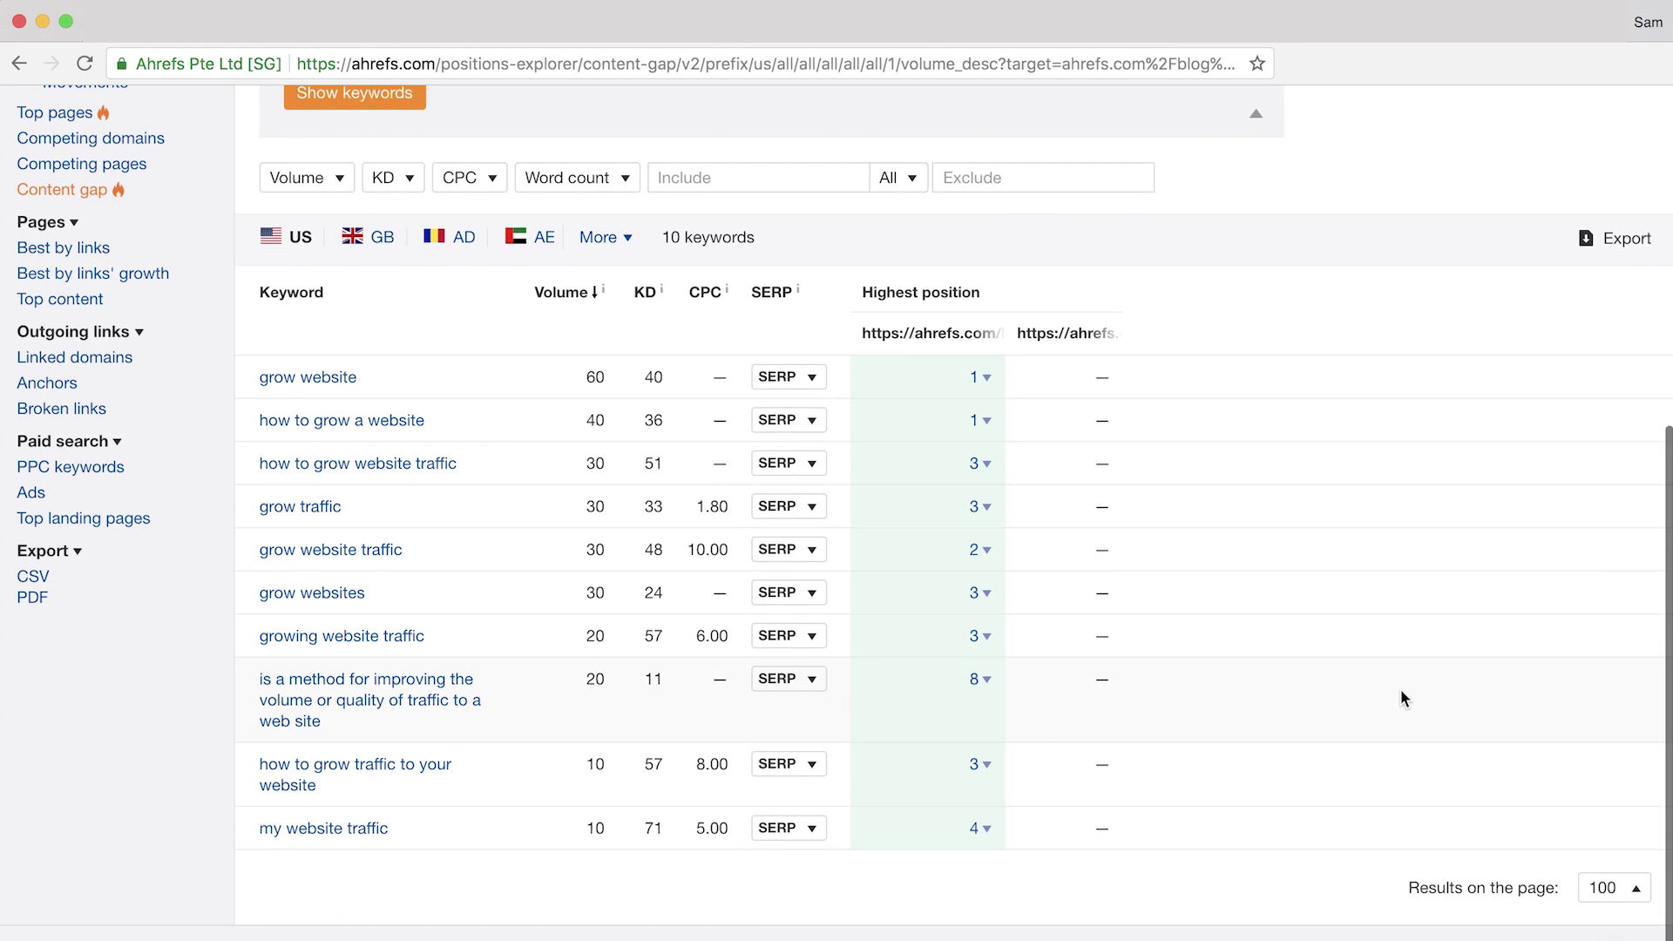